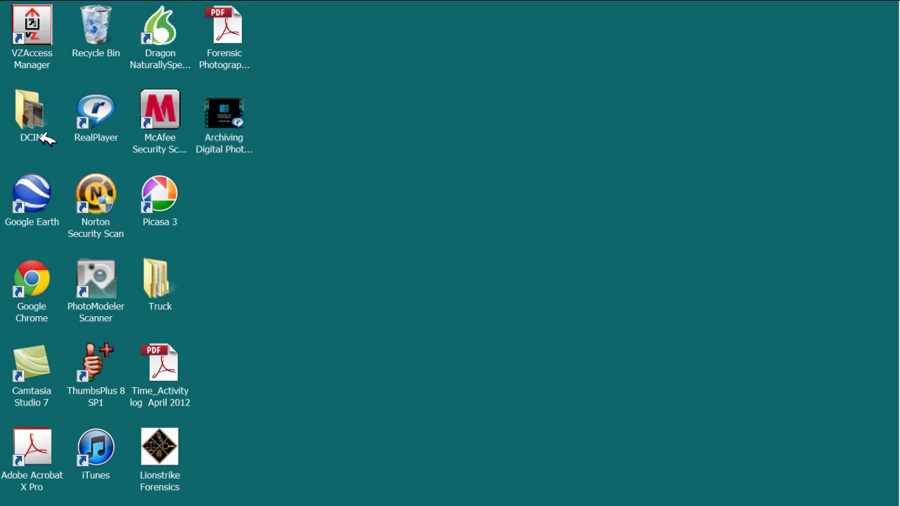
Step: Rename the DCIM folder on the desktop to Trouchu
right_click(28, 112)
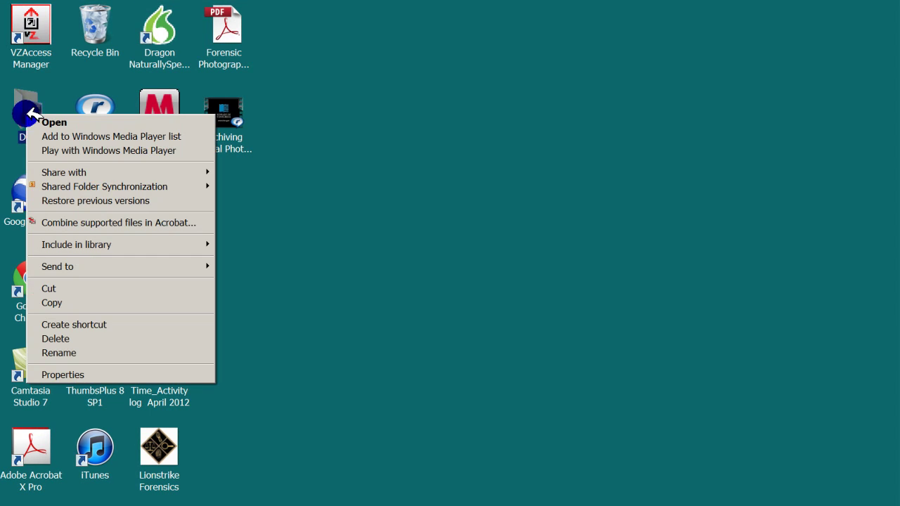
click(80, 354)
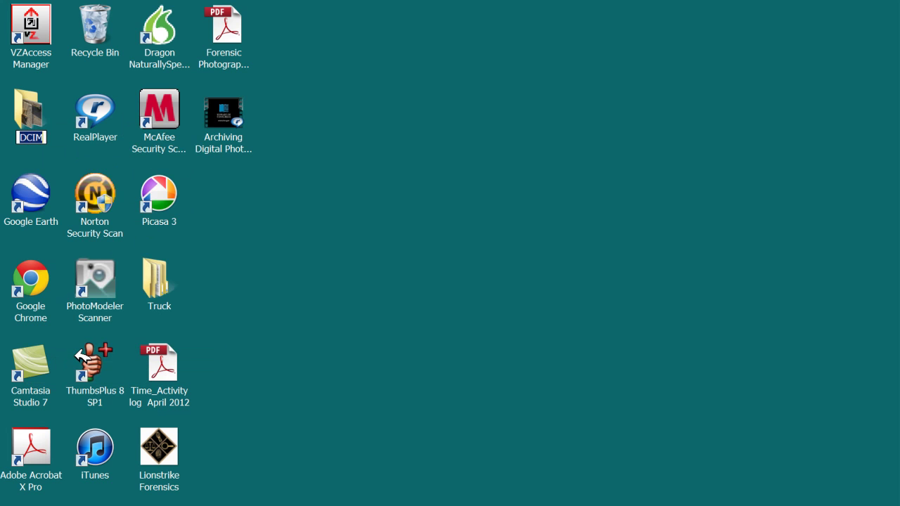
text(Trouchu)
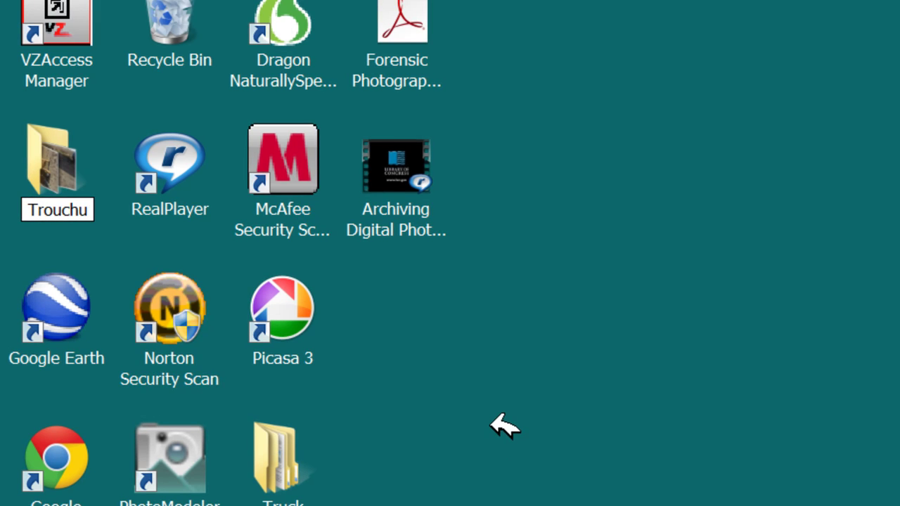
key(Return)
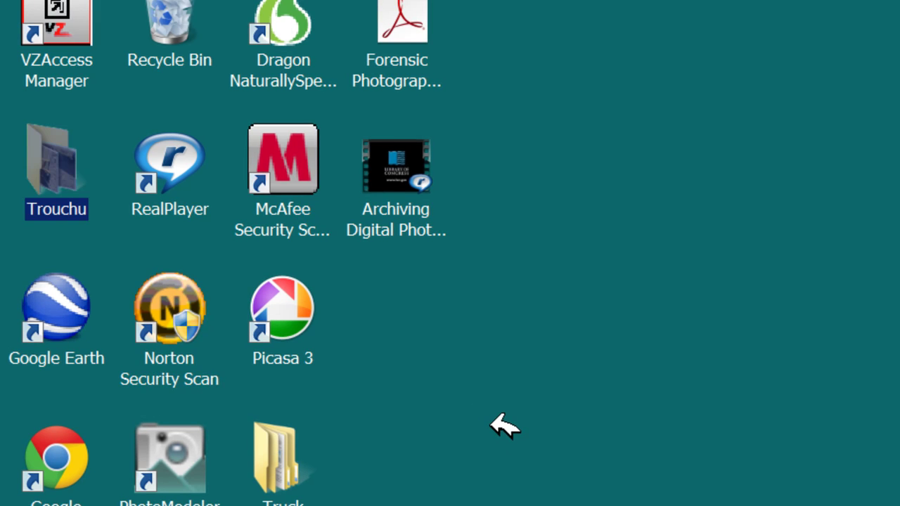
click(504, 427)
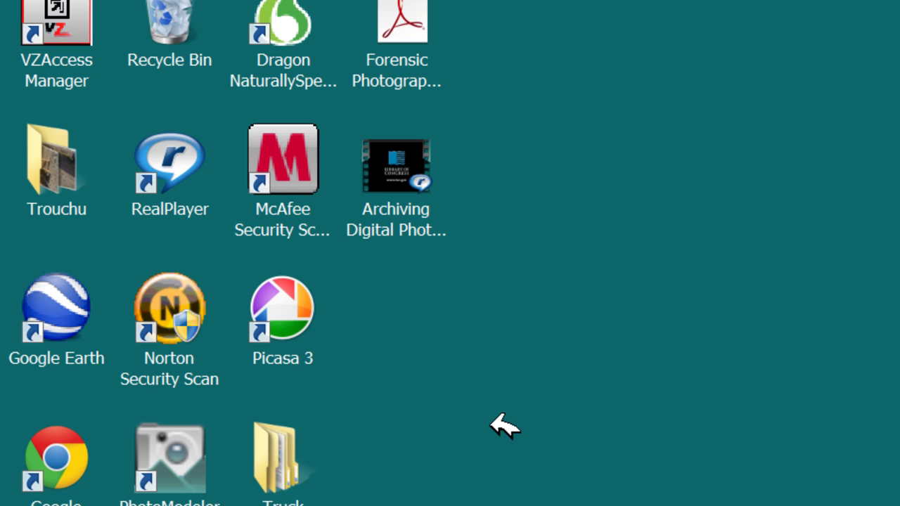
Step: Check the Trouchu folder's general properties, including its size and the number of files it contains
right_click(64, 164)
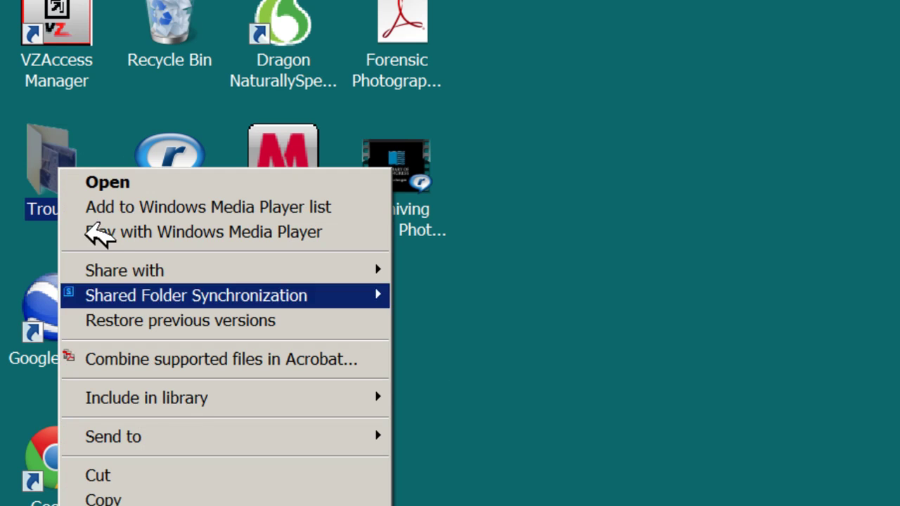
click(112, 505)
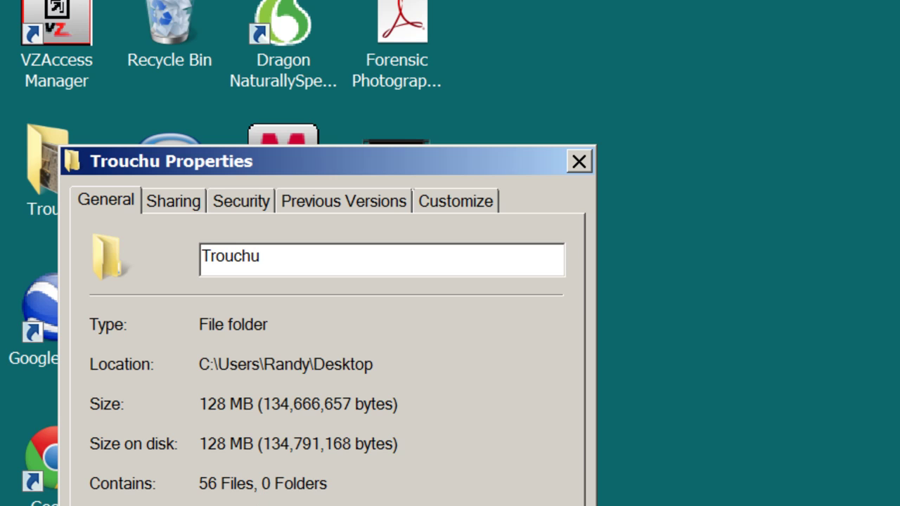
key(Escape)
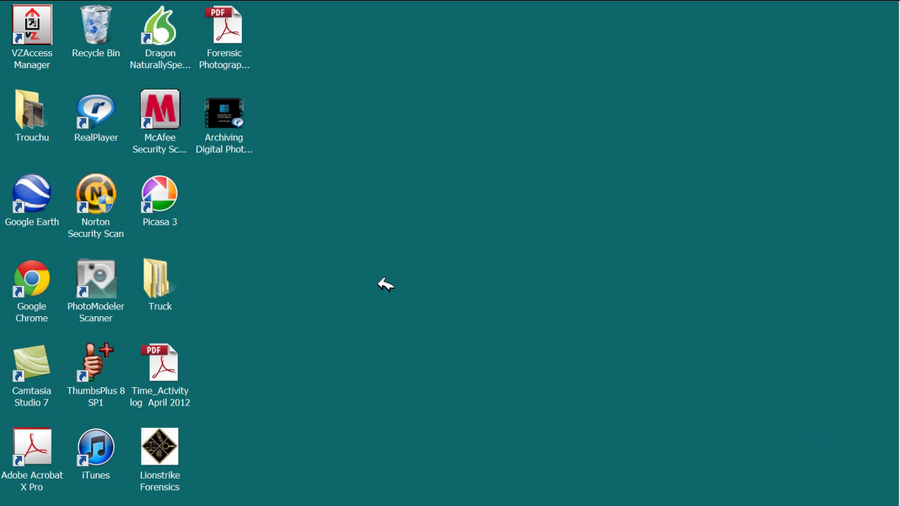
Step: Open the Trouchu folder from the desktop and display its photos in Details view
double_click(42, 114)
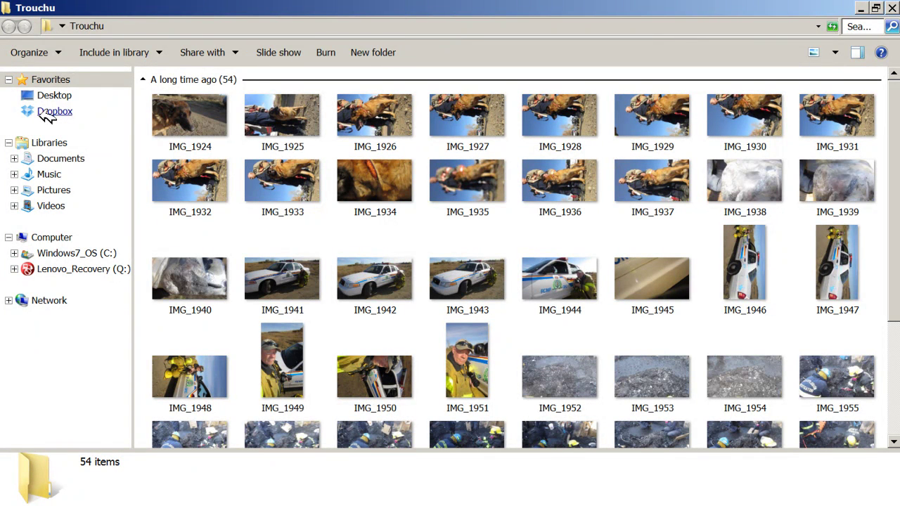
right_click(232, 233)
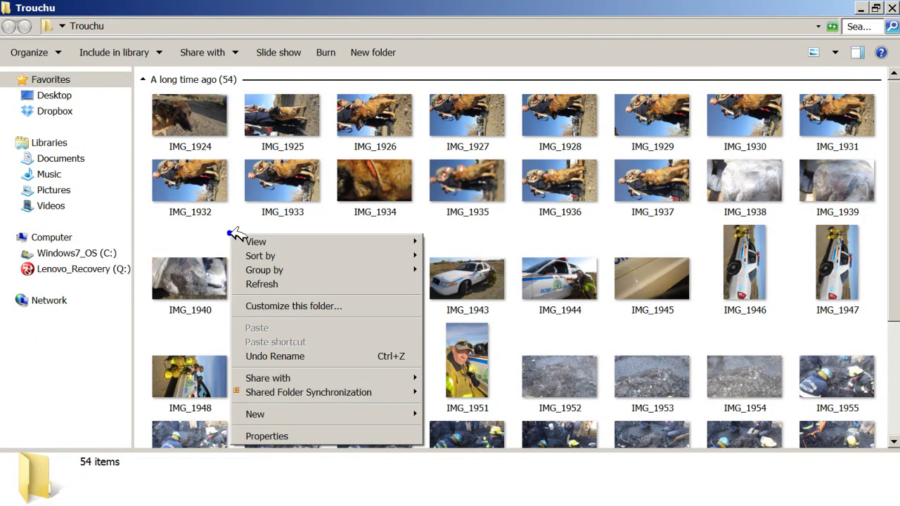
mouse_move(251, 243)
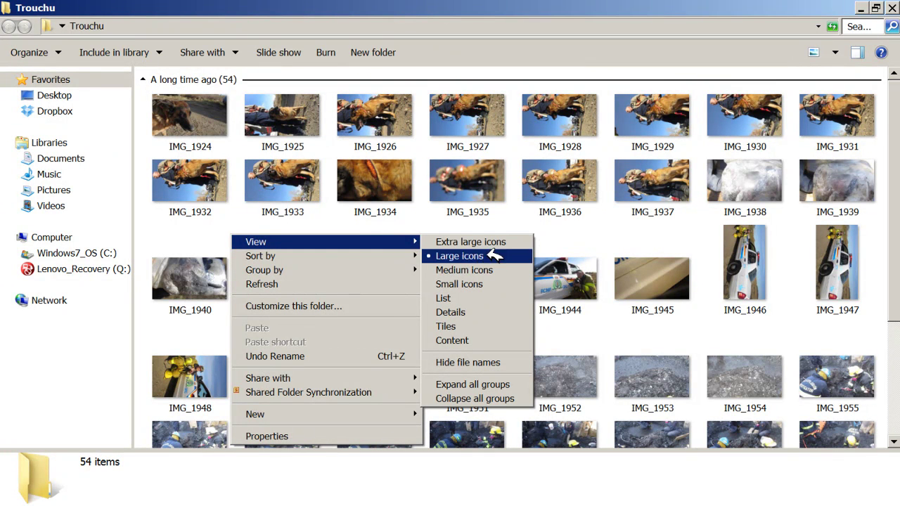
click(496, 312)
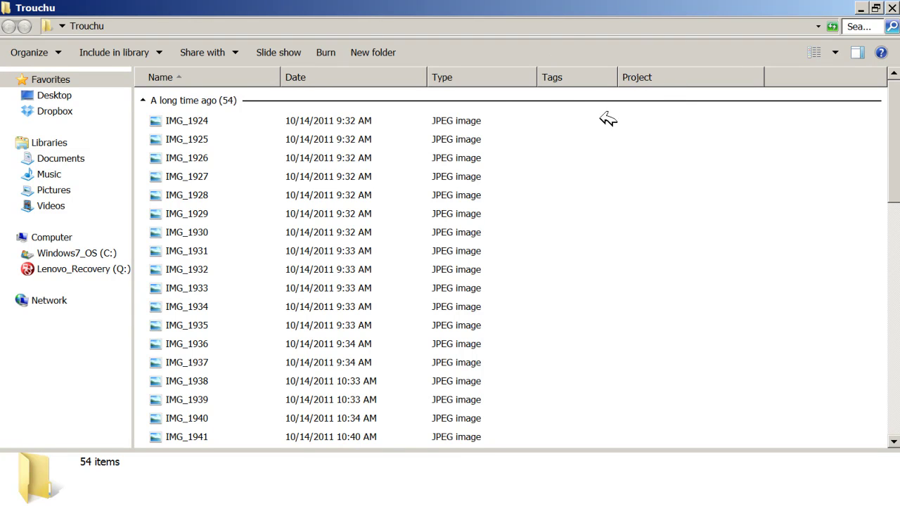
Step: Add the Size column to the detailed file list and remove it again
right_click(245, 79)
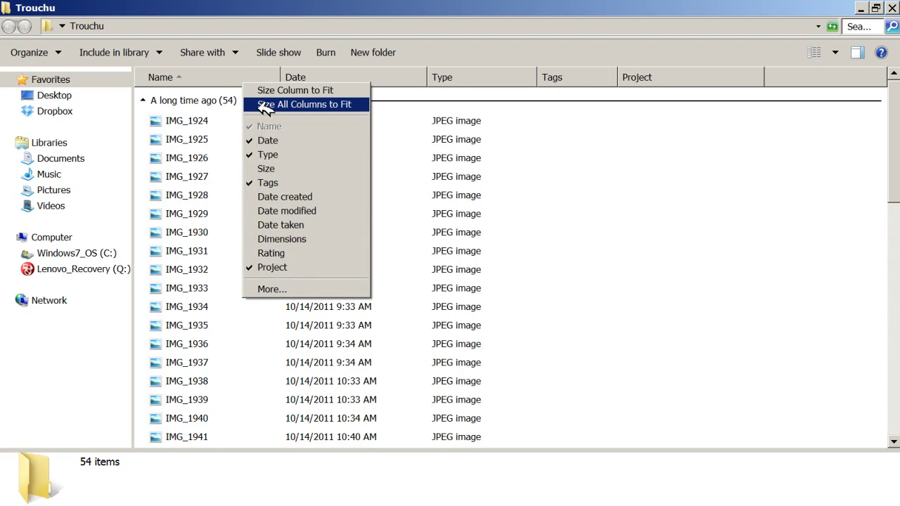
click(269, 168)
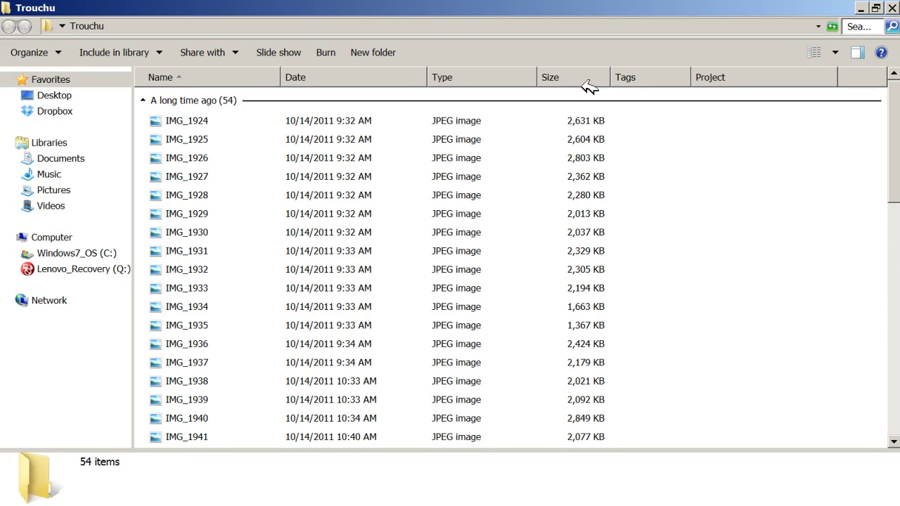
right_click(238, 73)
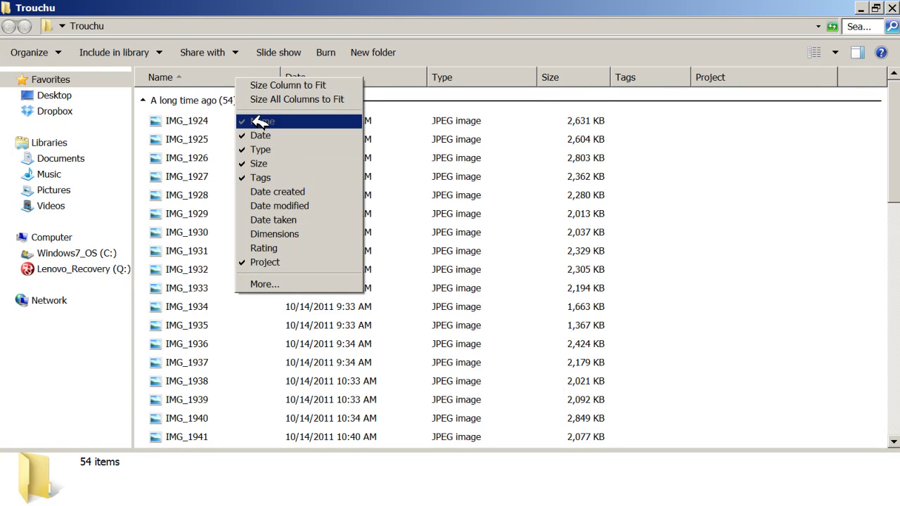
click(258, 163)
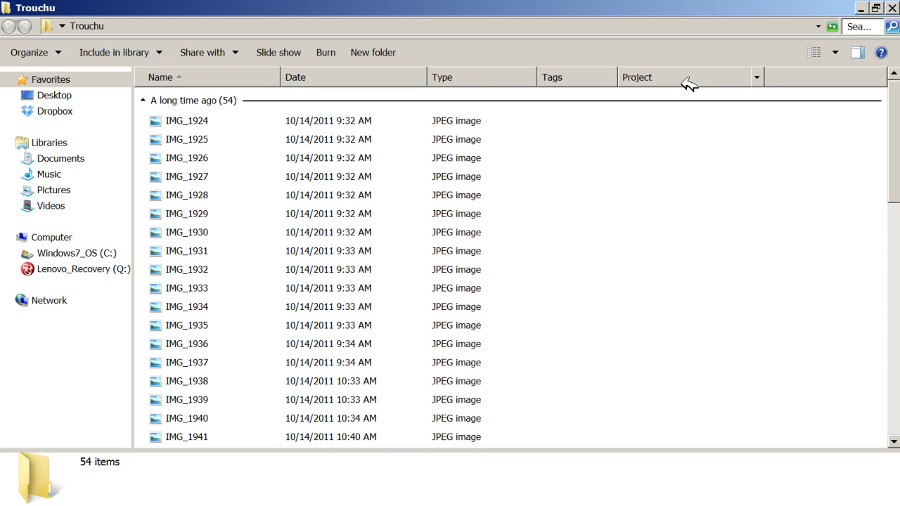
Step: Switch the Trouchu folder's view to Large icons
right_click(646, 115)
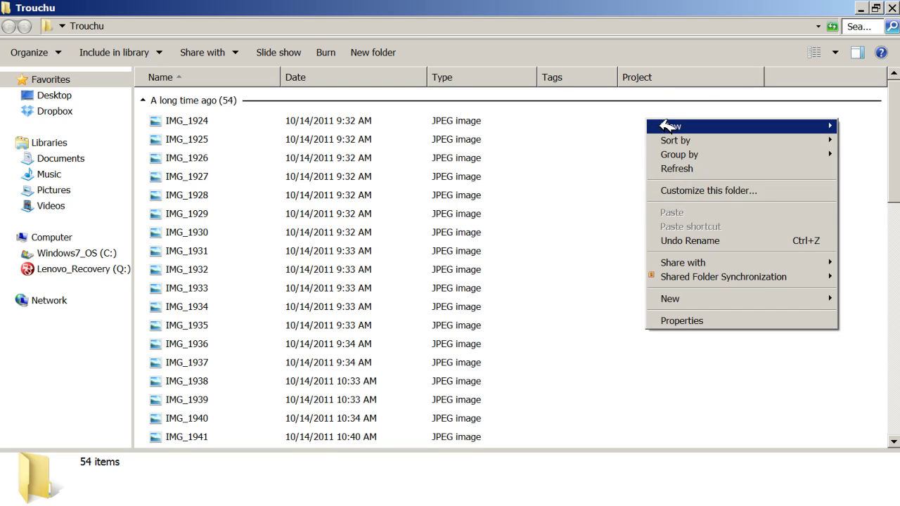
mouse_move(666, 127)
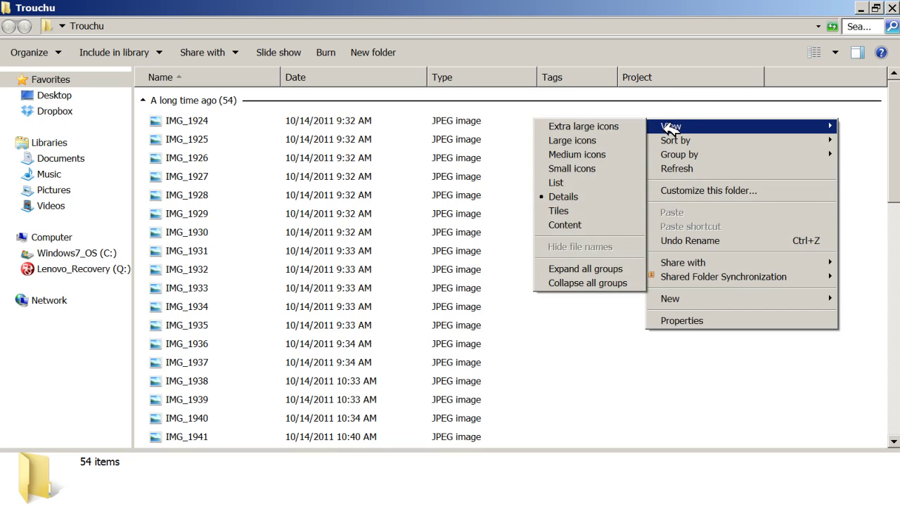
click(598, 142)
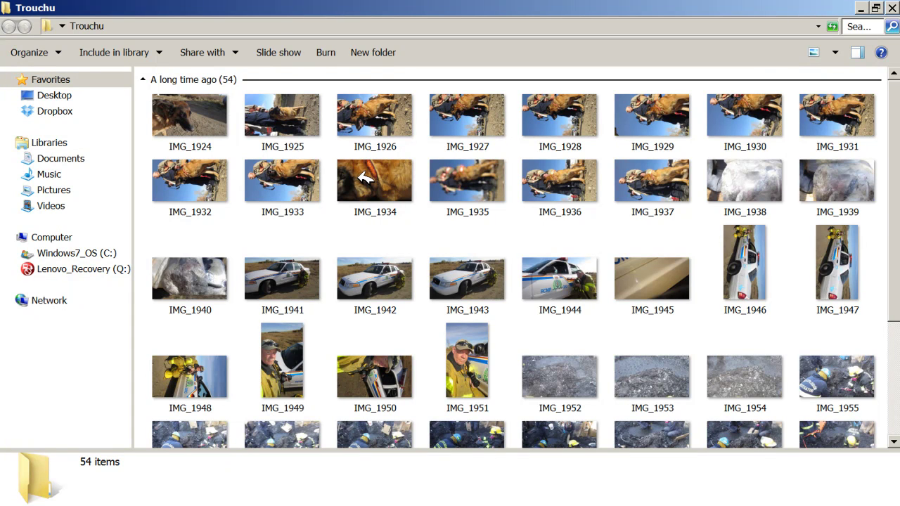
Step: Rotate the sideways dog photos IMG_1925 through IMG_1937 clockwise as one batch
mouse_move(365, 178)
click(285, 126)
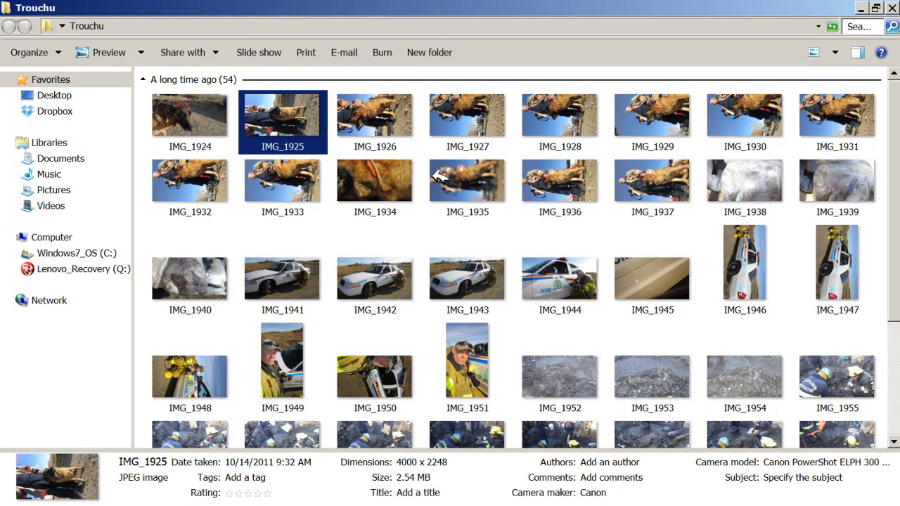
mouse_move(258, 121)
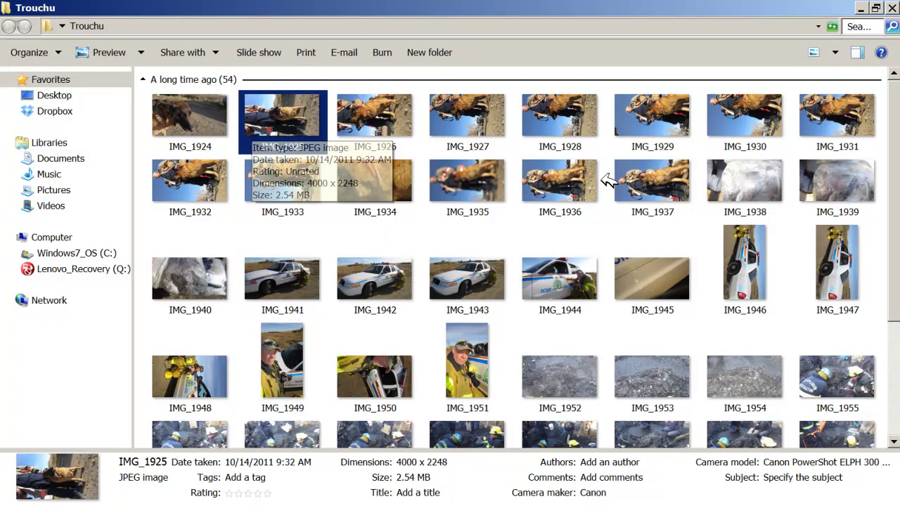
shift+click(645, 180)
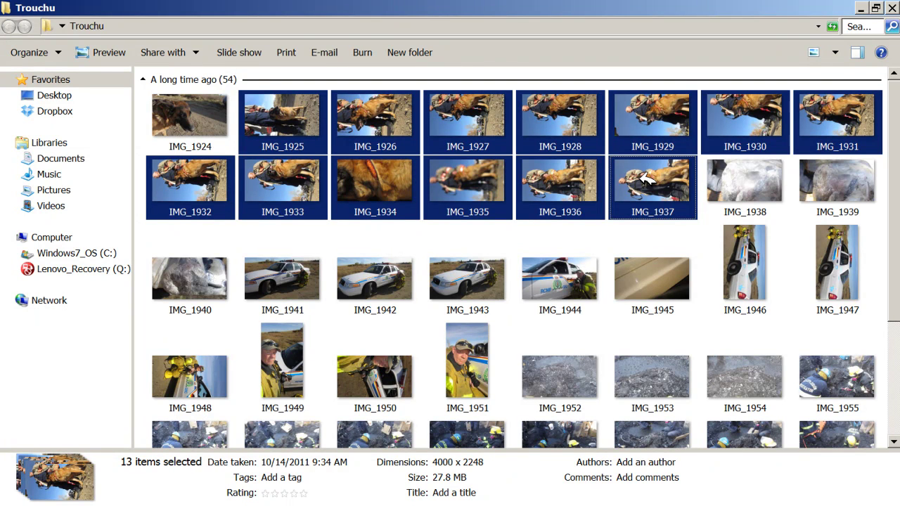
right_click(645, 179)
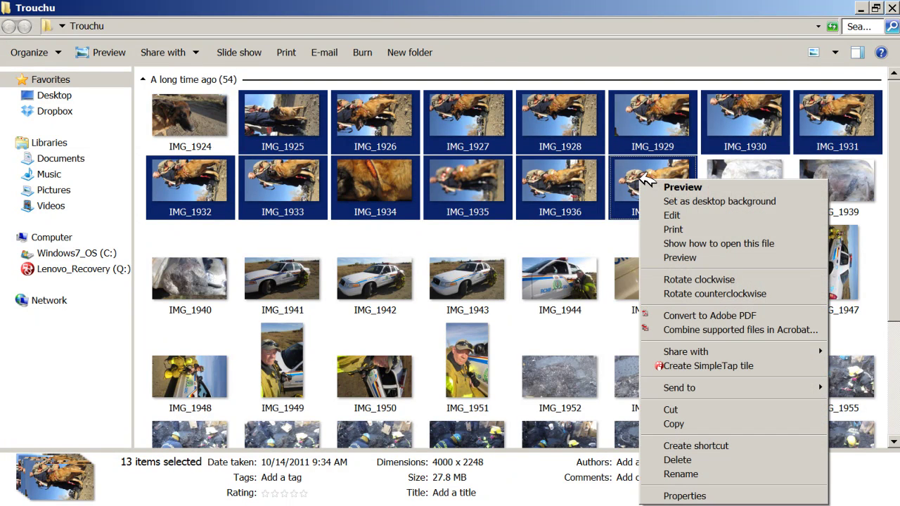
click(682, 279)
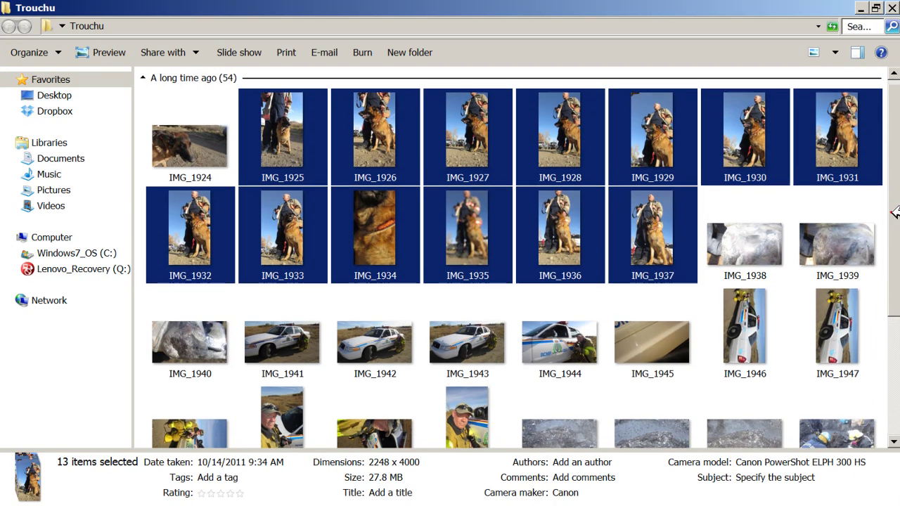
Step: Rotate the photos IMG_1946, IMG_1947, IMG_1948 and IMG_1950 counterclockwise together
scroll(894, 298, down, 2)
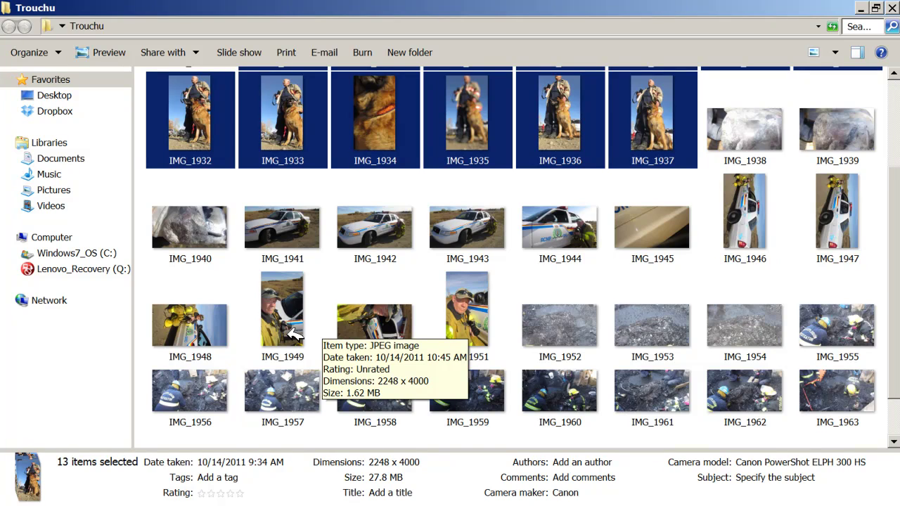
click(759, 225)
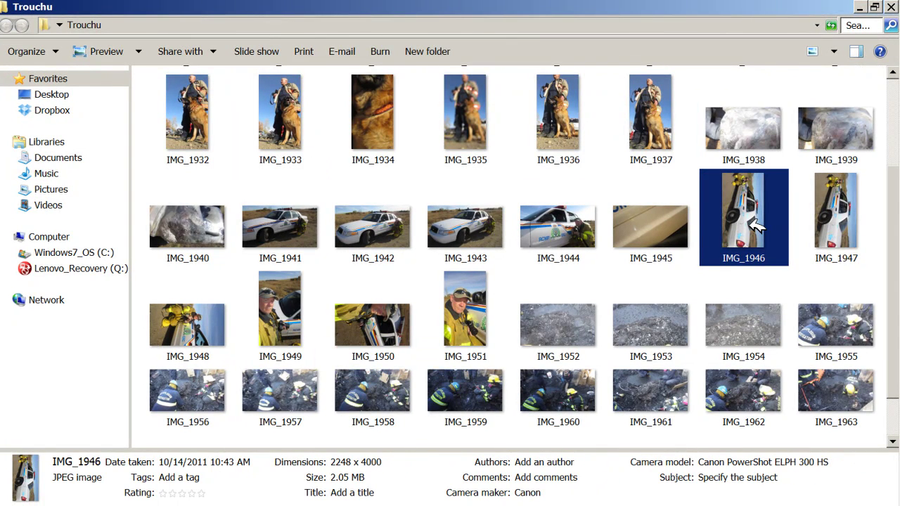
ctrl+click(824, 222)
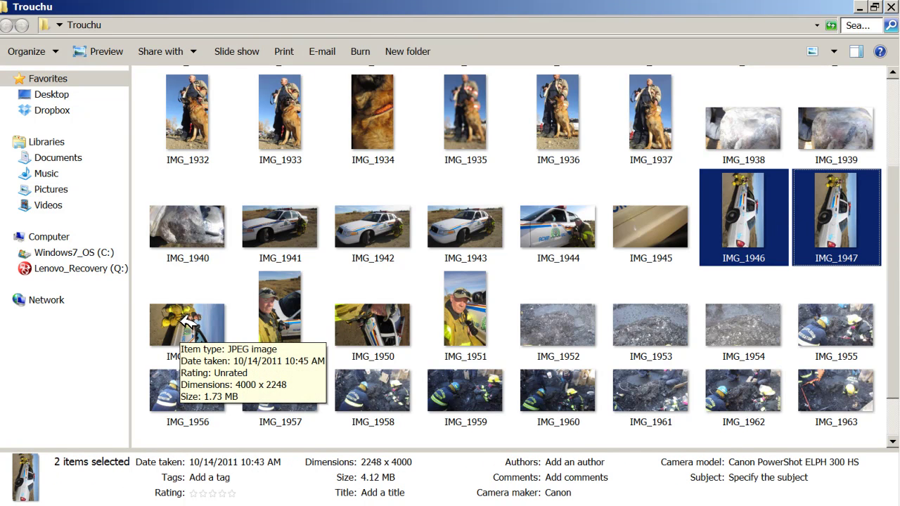
ctrl+click(187, 320)
ctrl+click(401, 327)
ctrl+click(401, 327)
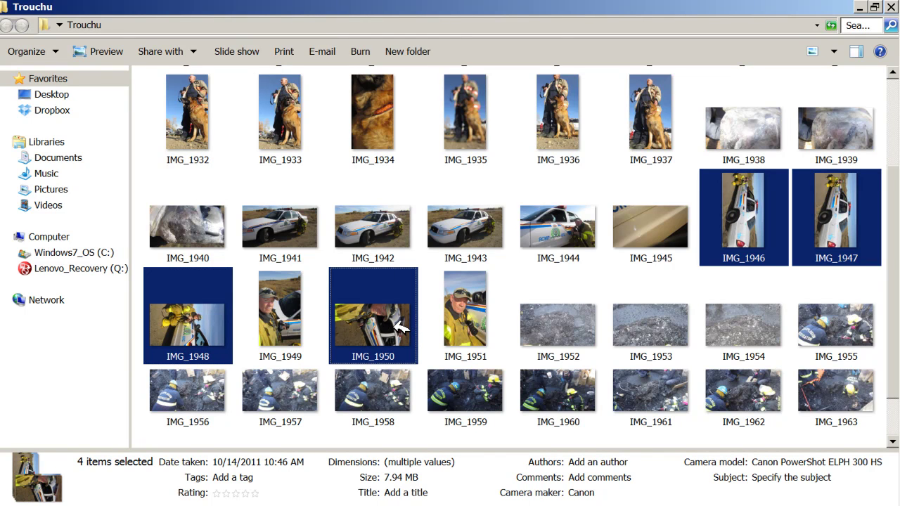
right_click(401, 327)
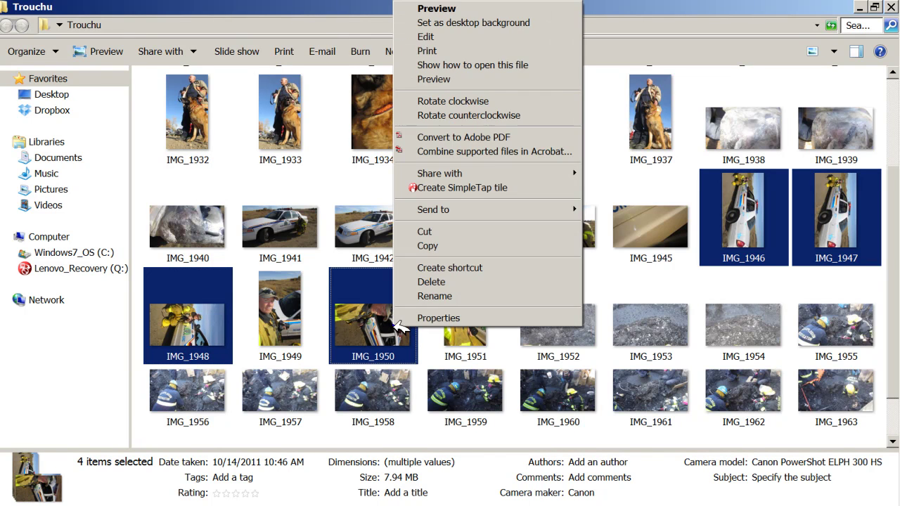
click(457, 114)
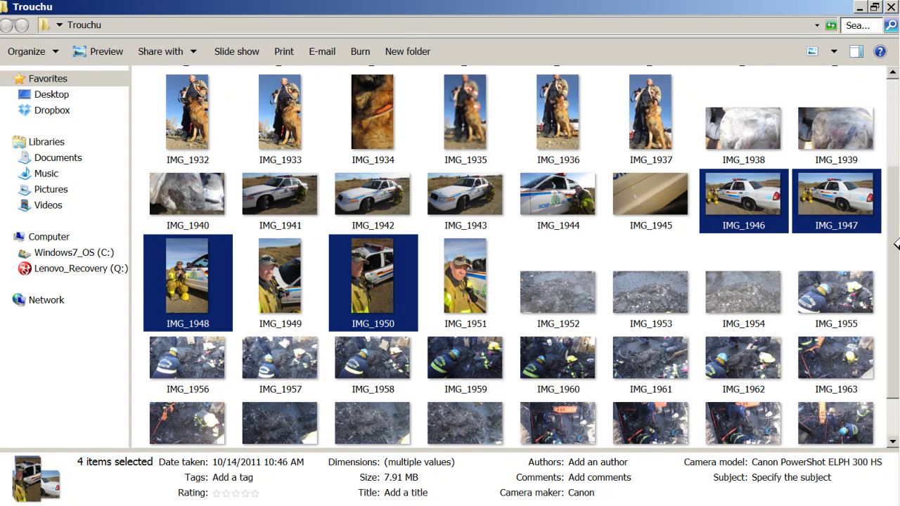
Step: Select all photos in the Trouchu folder, show their full details and enter the photographer's name as author
scroll(894, 244, up, 2)
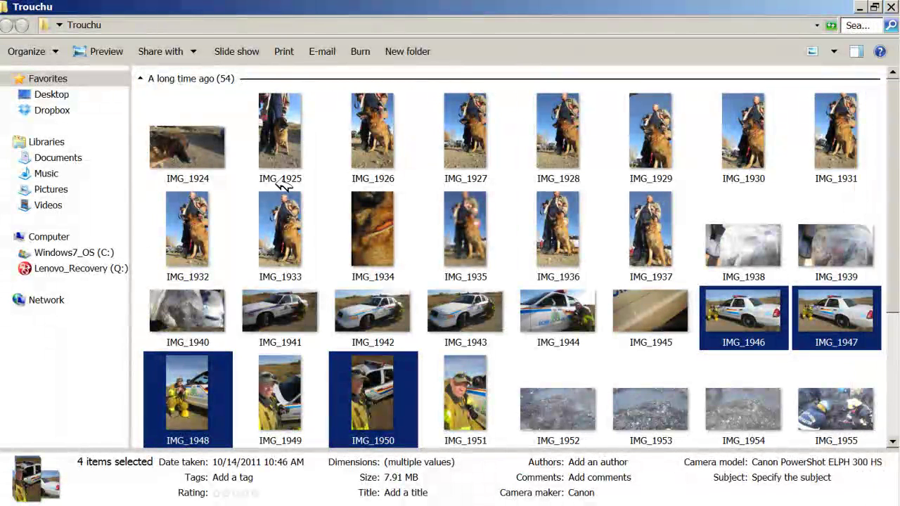
click(44, 51)
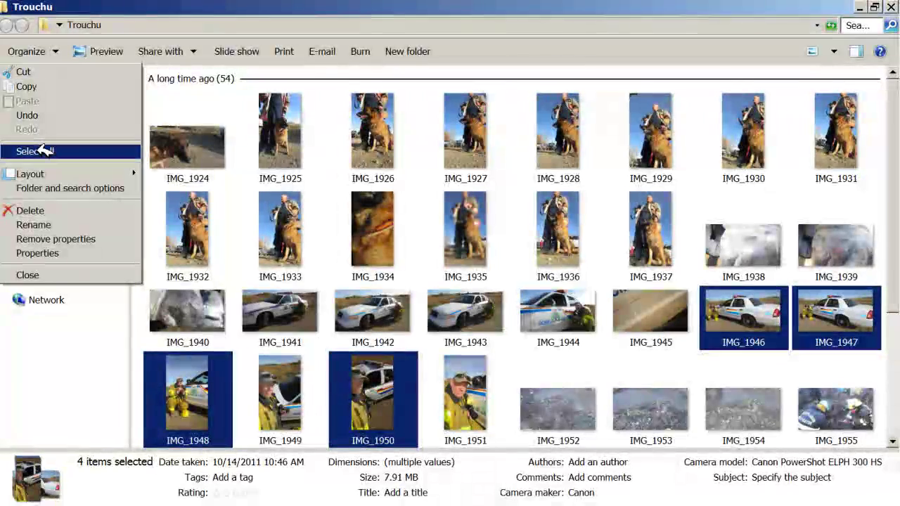
click(44, 151)
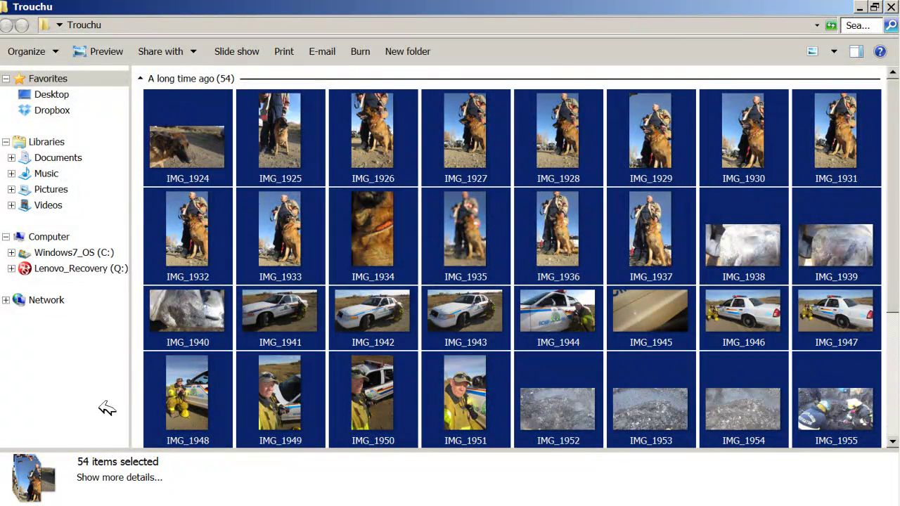
click(113, 478)
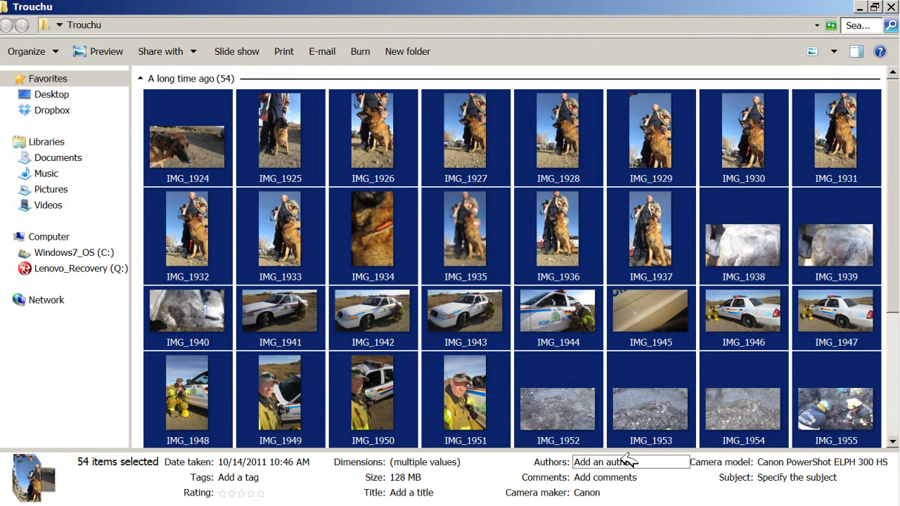
click(579, 464)
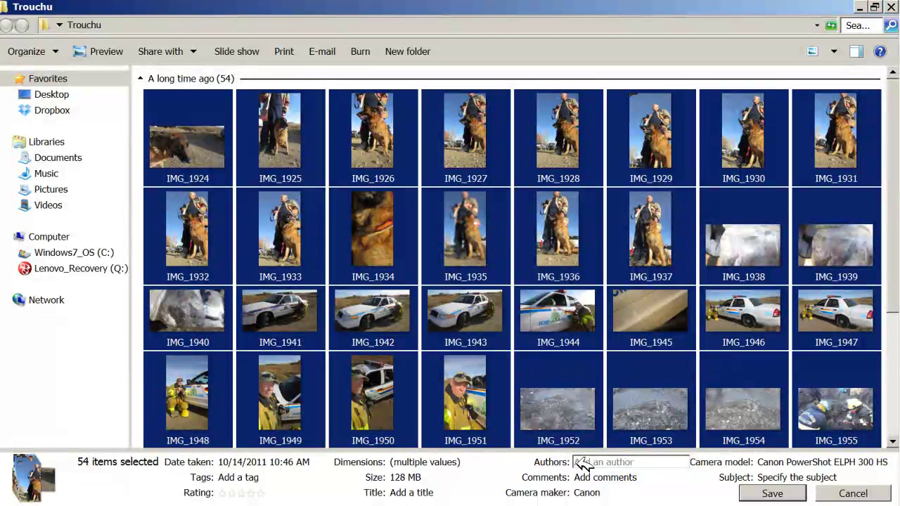
text(R;)
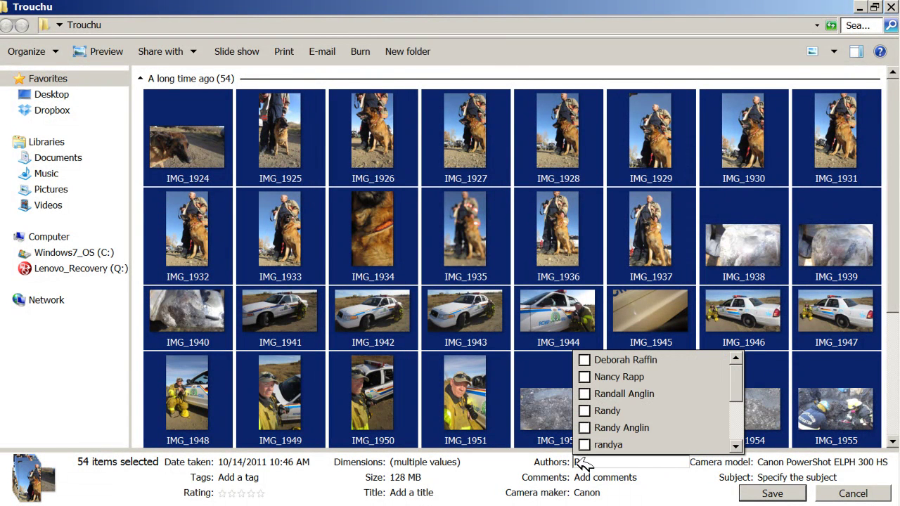
click(693, 420)
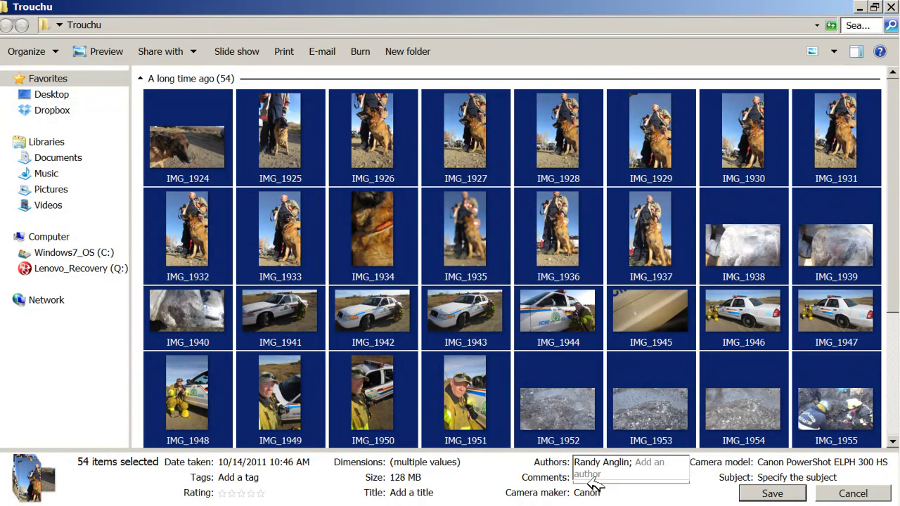
Step: Set the title "Trouchu 2011" and the comment "day 2" for all selected photos and save the metadata
click(401, 493)
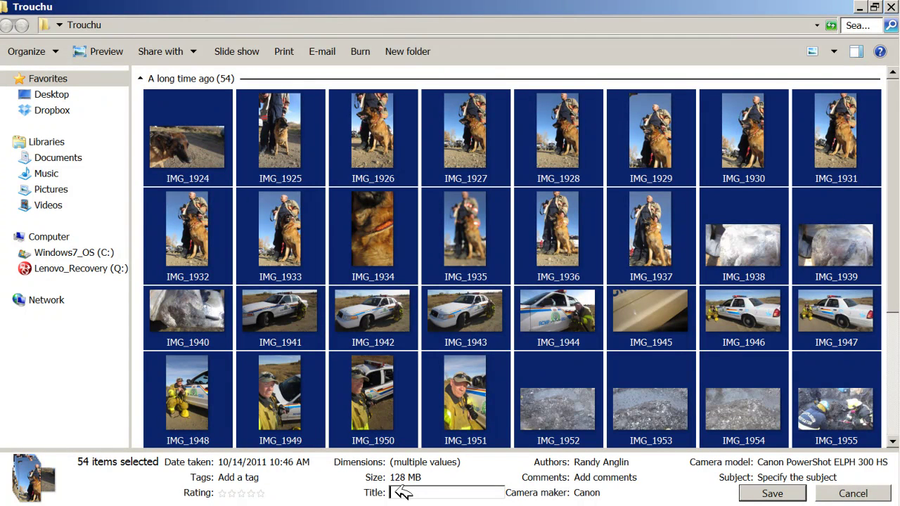
text(Trouchu 2011)
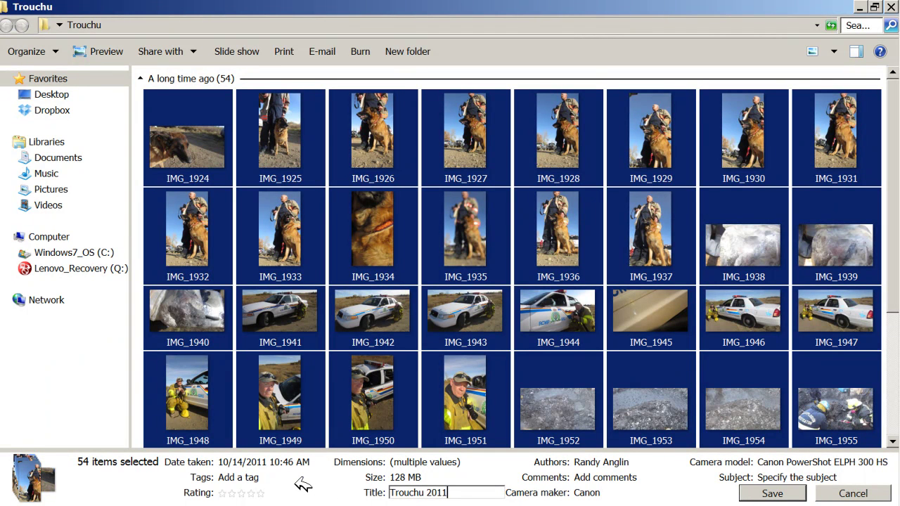
click(584, 477)
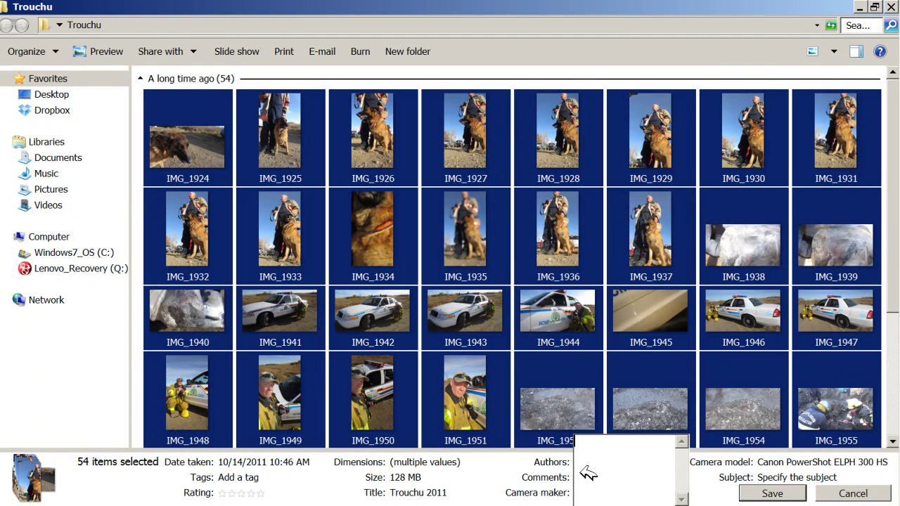
text(day 2)
click(757, 493)
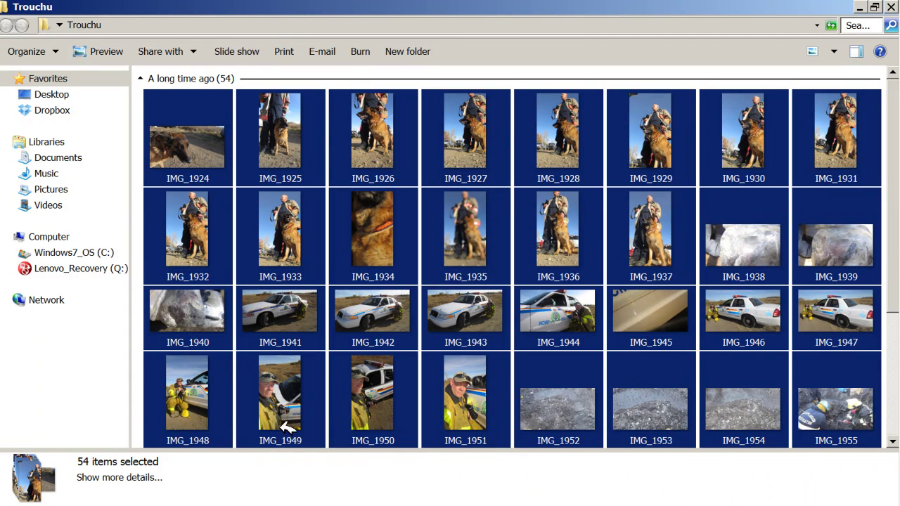
Step: Clear the selection and check the saved metadata of photo IMG_1933
click(141, 410)
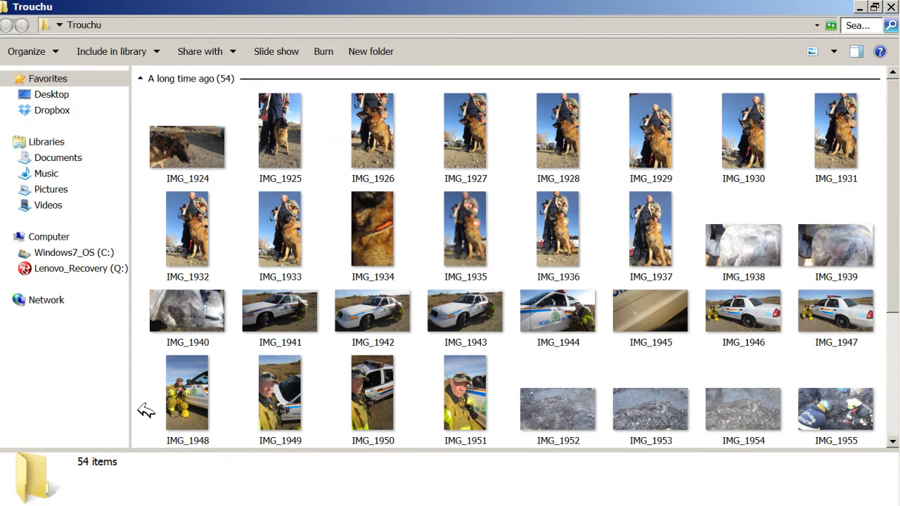
click(286, 248)
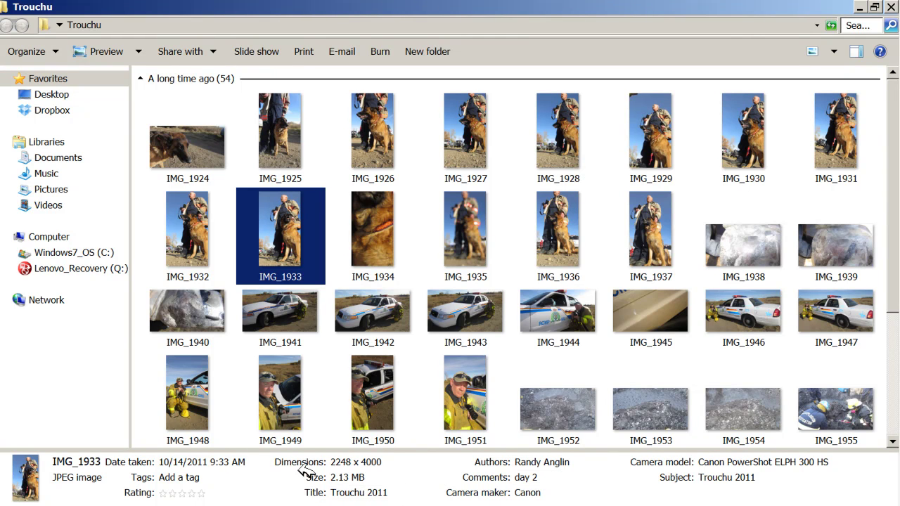
click(80, 364)
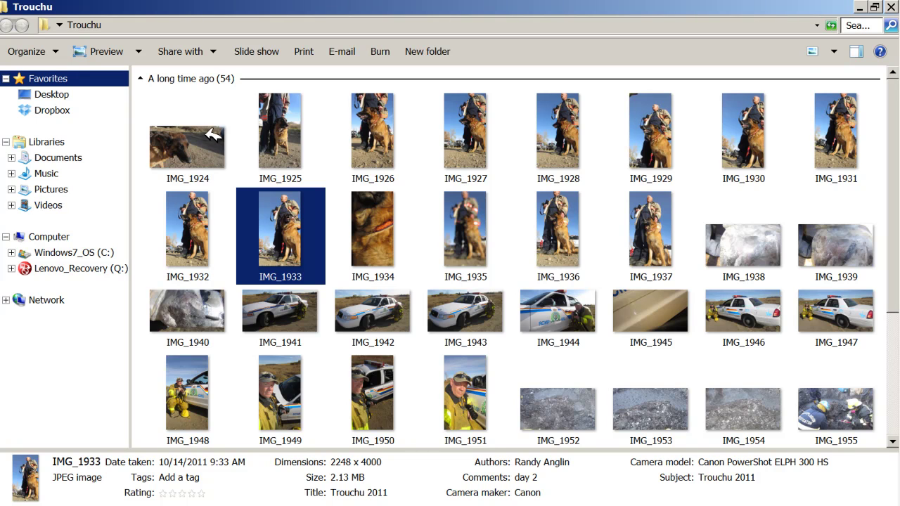
Step: Add the tags "dog" and "K9" to photos IMG_1924 through IMG_1937 and save them
mouse_move(217, 135)
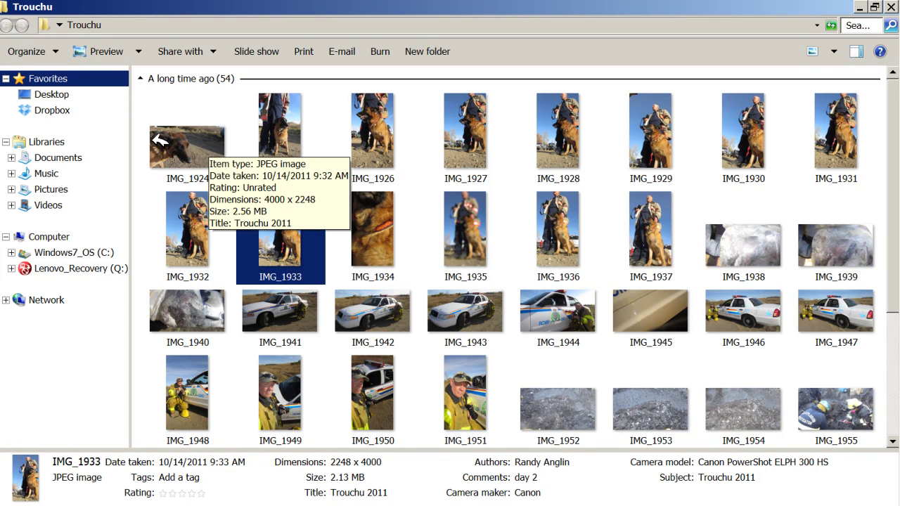
click(160, 140)
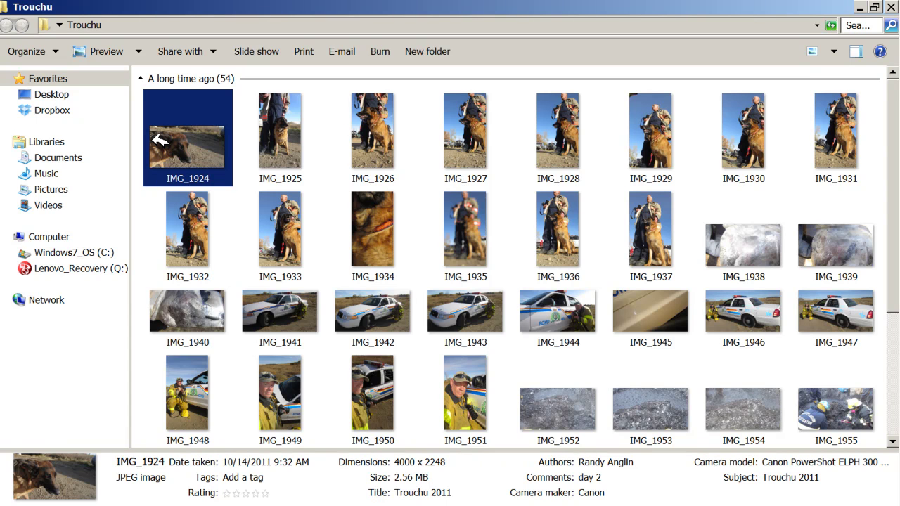
shift+click(652, 229)
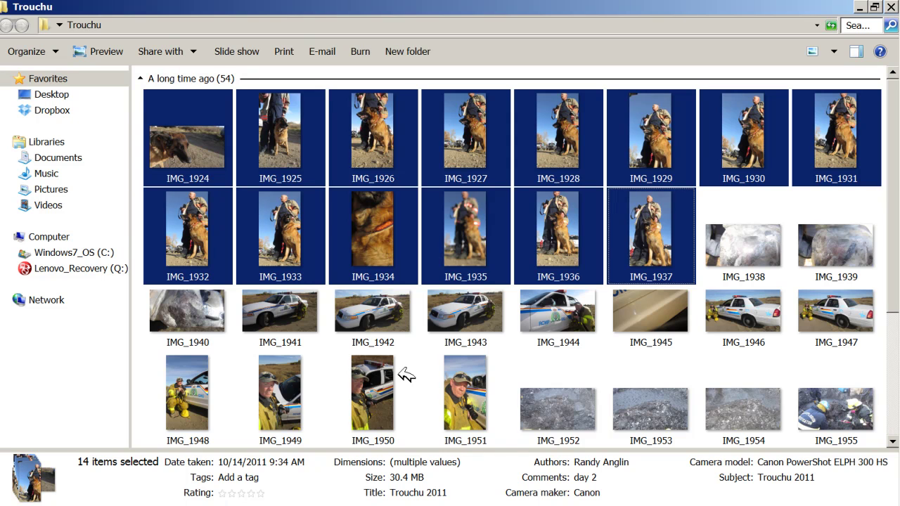
click(235, 478)
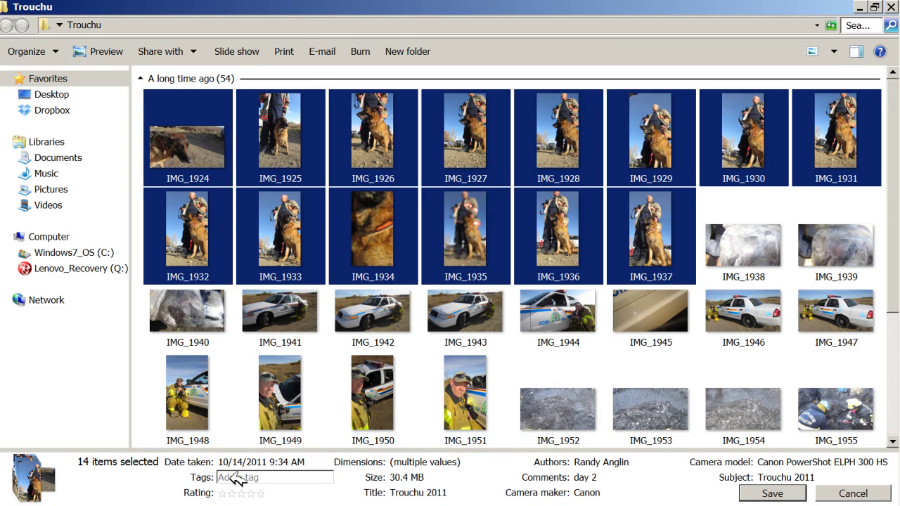
text(dog; )
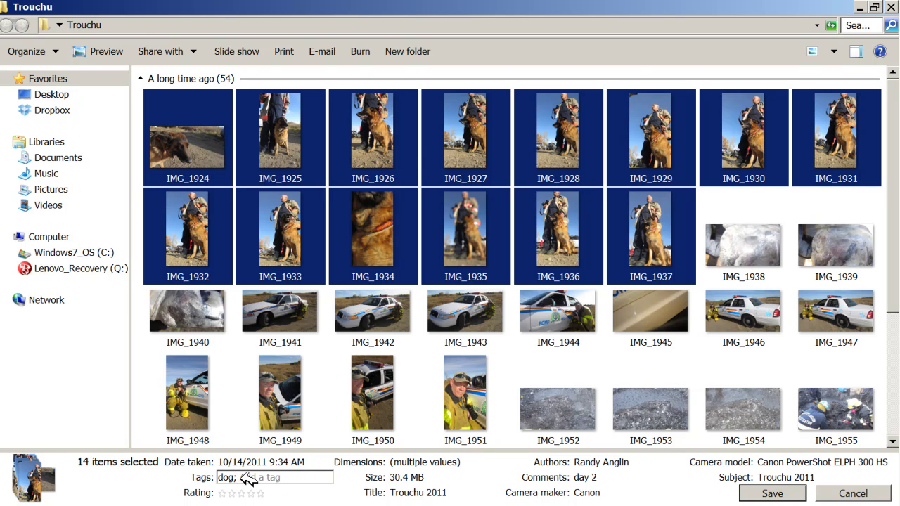
text(K9;)
click(239, 478)
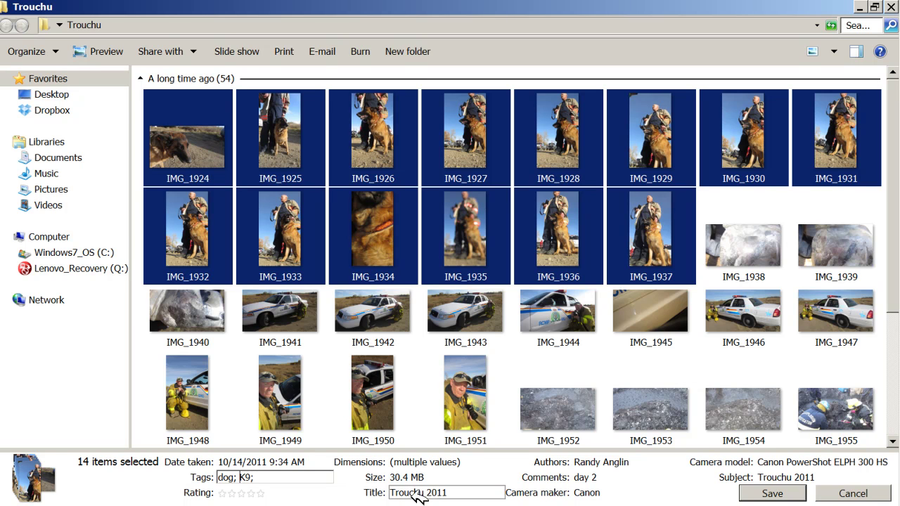
click(766, 492)
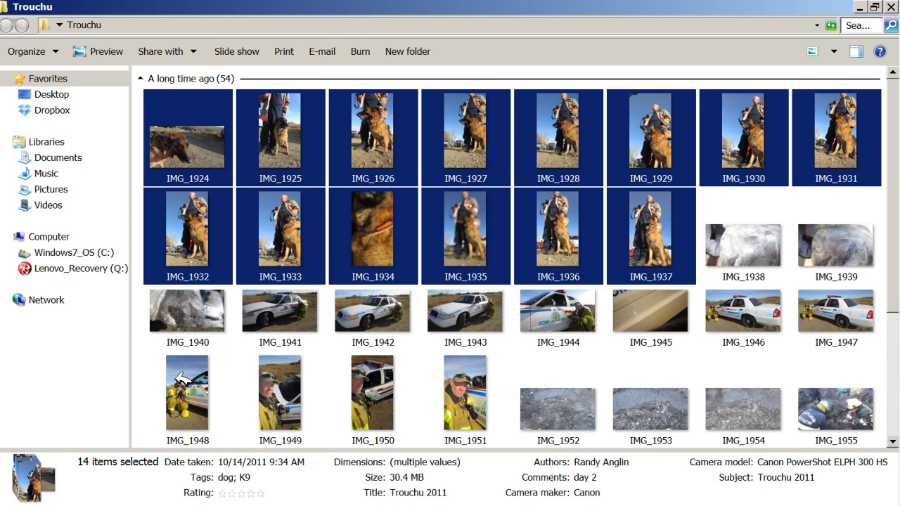
Step: Deselect the dog photos and check the tags of IMG_1925 in its file summary
click(153, 377)
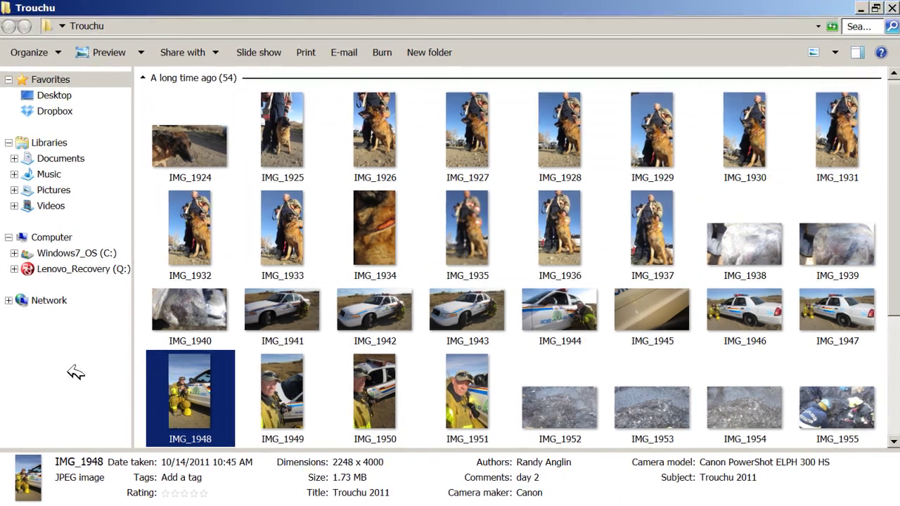
click(70, 369)
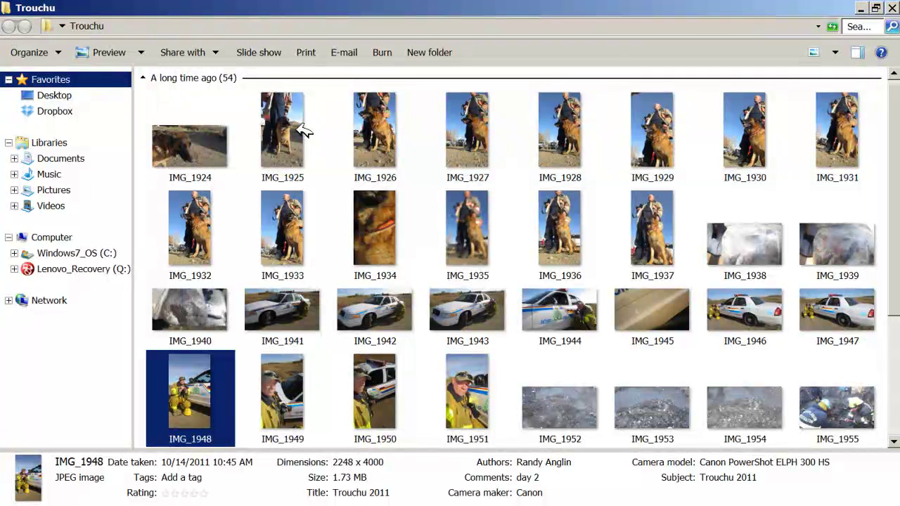
mouse_move(302, 130)
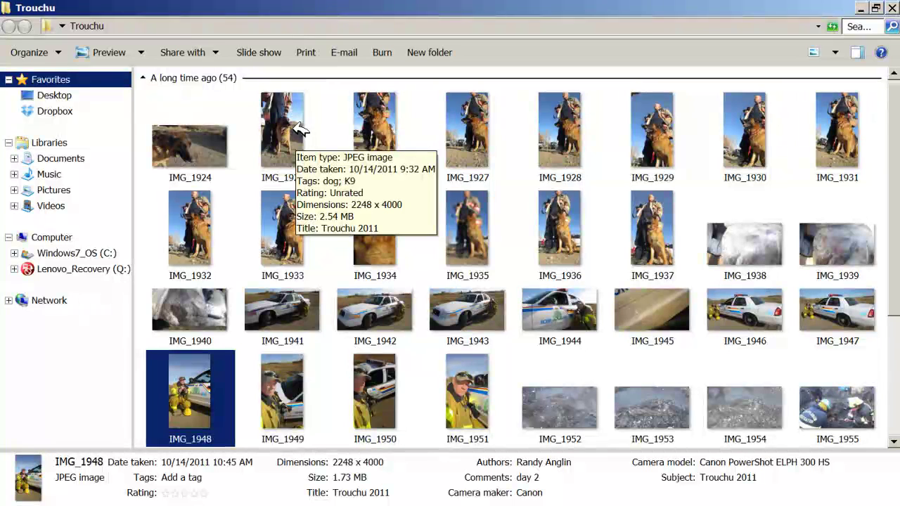
Step: Add the tag "K9 handler" to photos IMG_1925 through IMG_1933 and IMG_1935 through IMG_1937, and save it
click(285, 118)
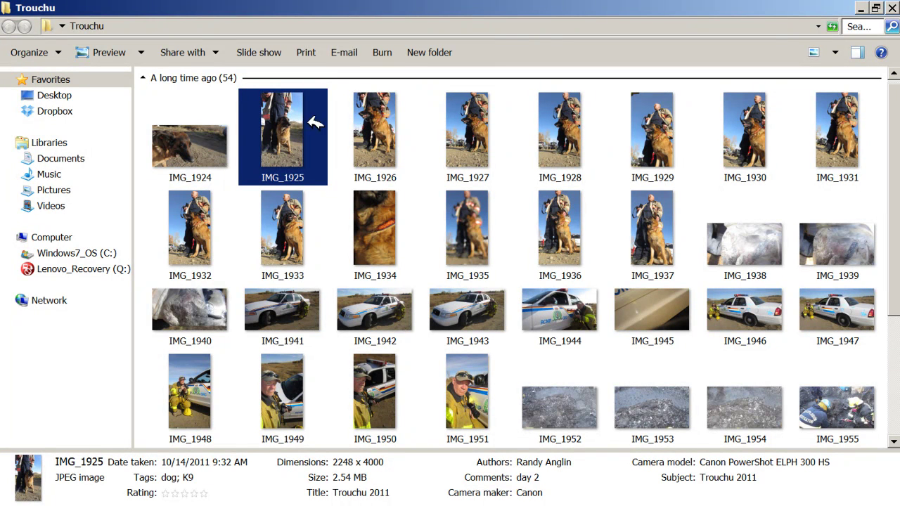
ctrl+click(374, 127)
ctrl+click(485, 121)
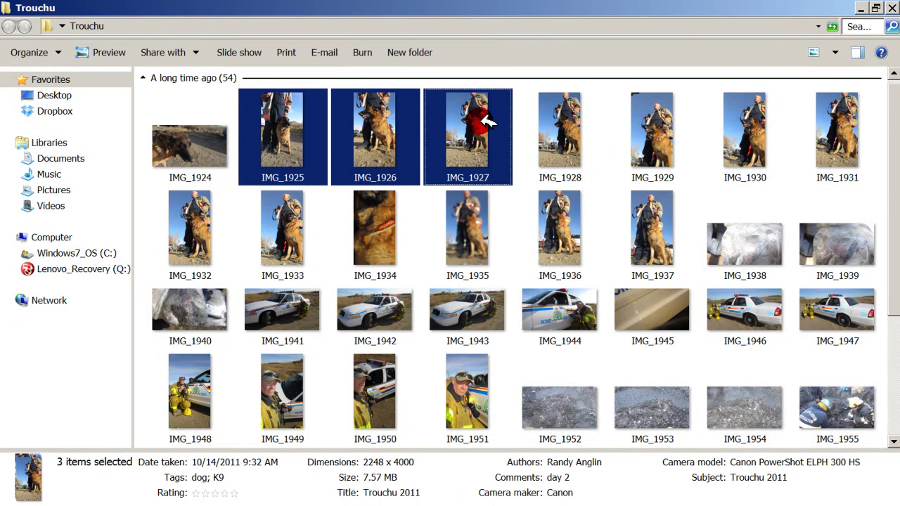
ctrl+click(573, 132)
ctrl+click(652, 133)
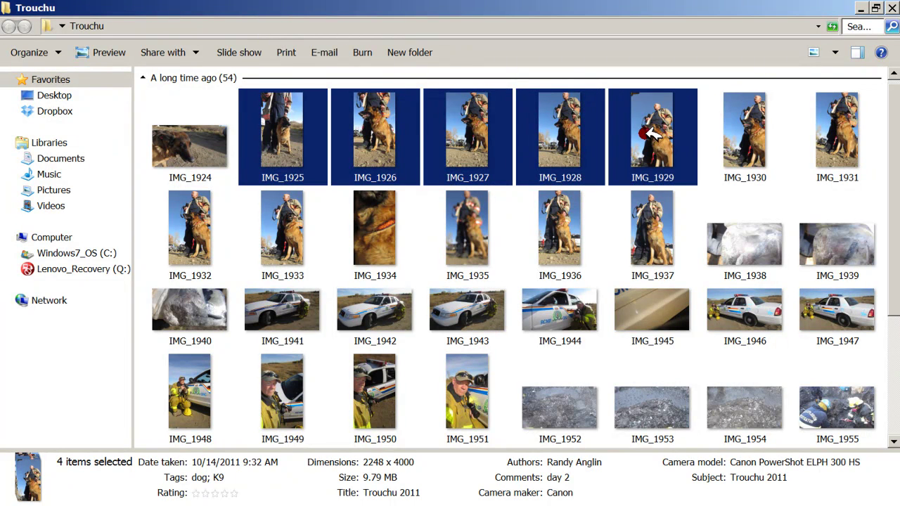
ctrl+click(750, 139)
ctrl+click(847, 127)
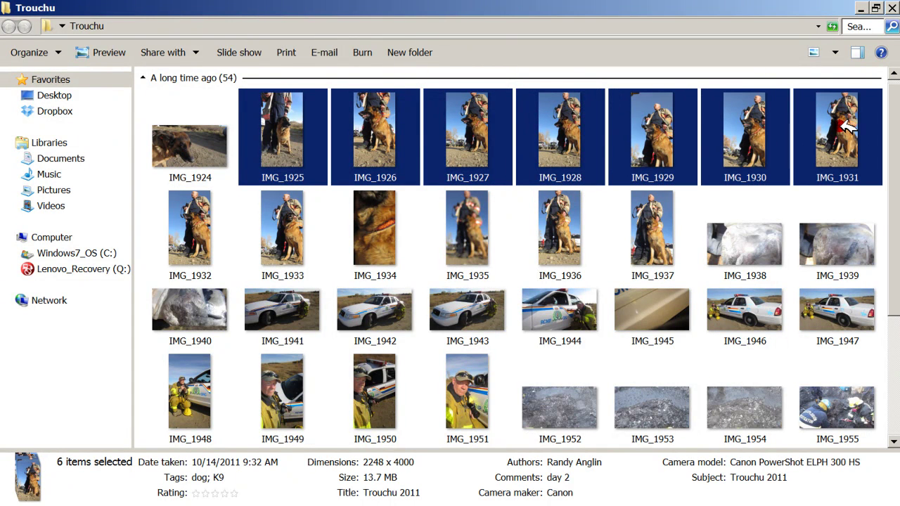
ctrl+click(652, 224)
ctrl+click(571, 229)
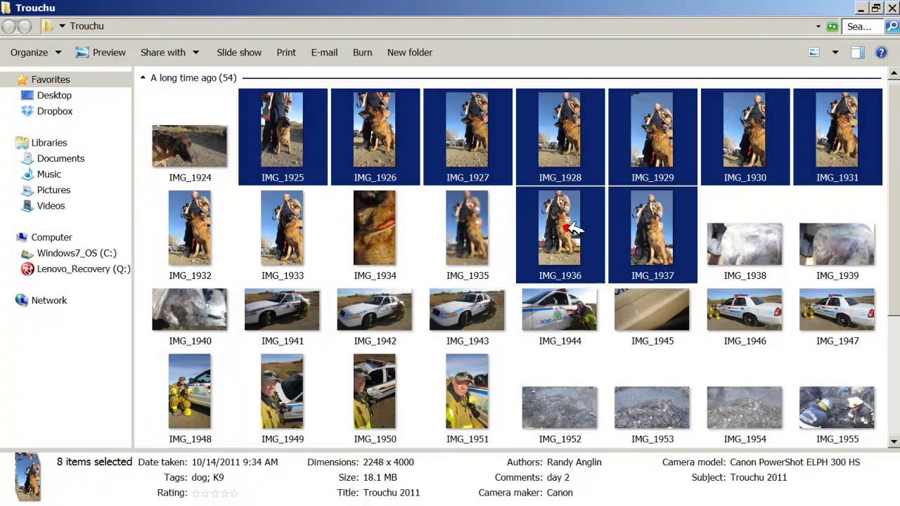
ctrl+click(467, 221)
ctrl+click(281, 228)
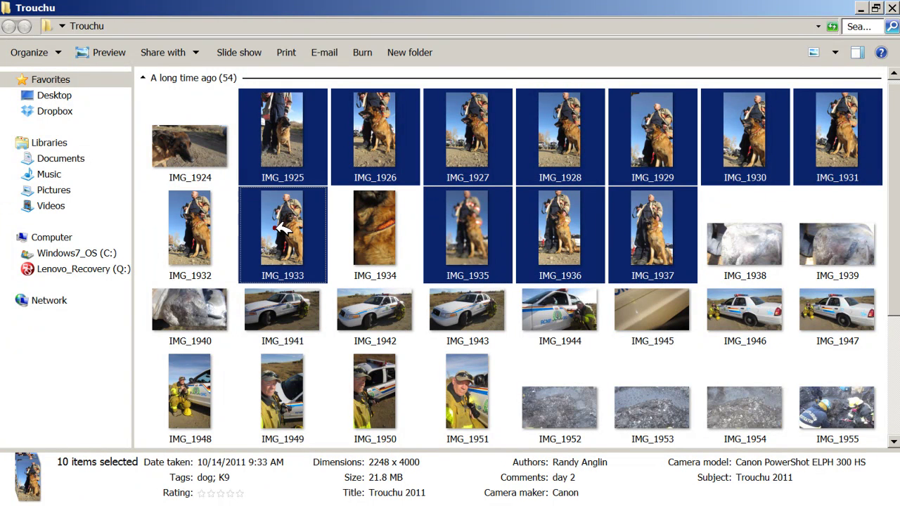
ctrl+click(201, 224)
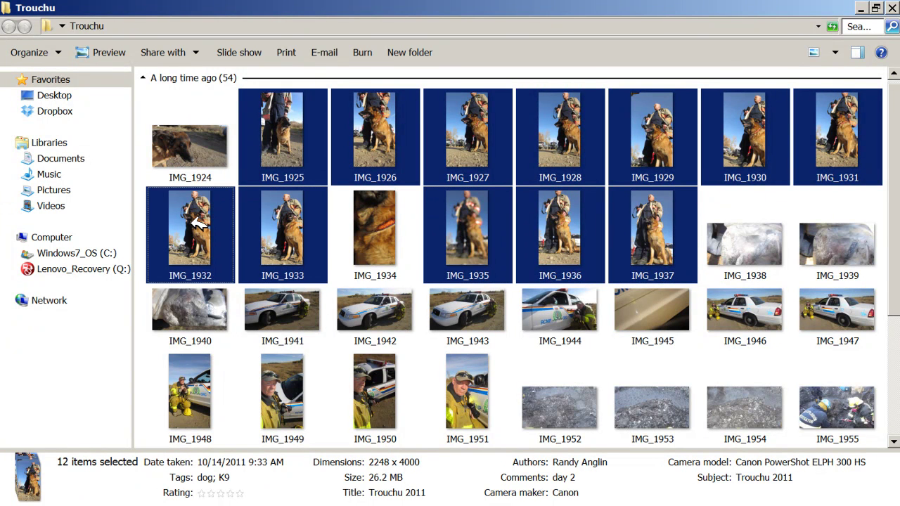
click(243, 477)
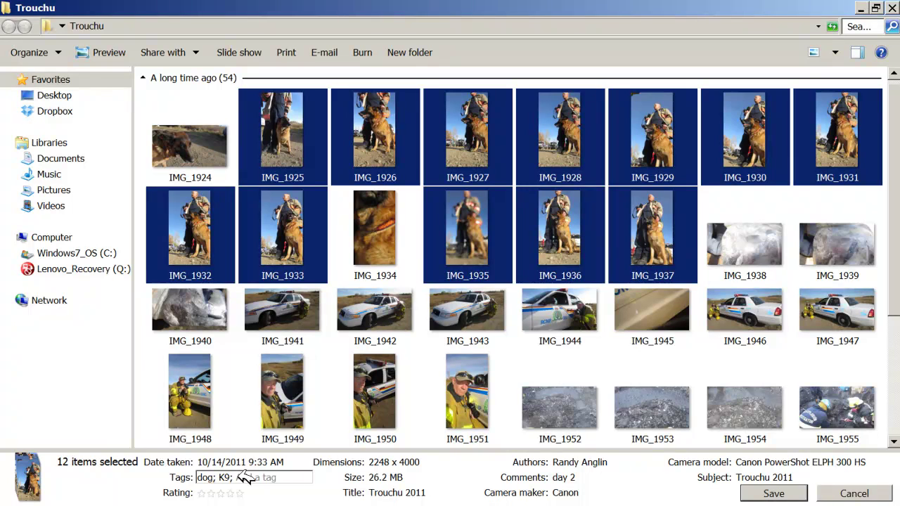
text(K)
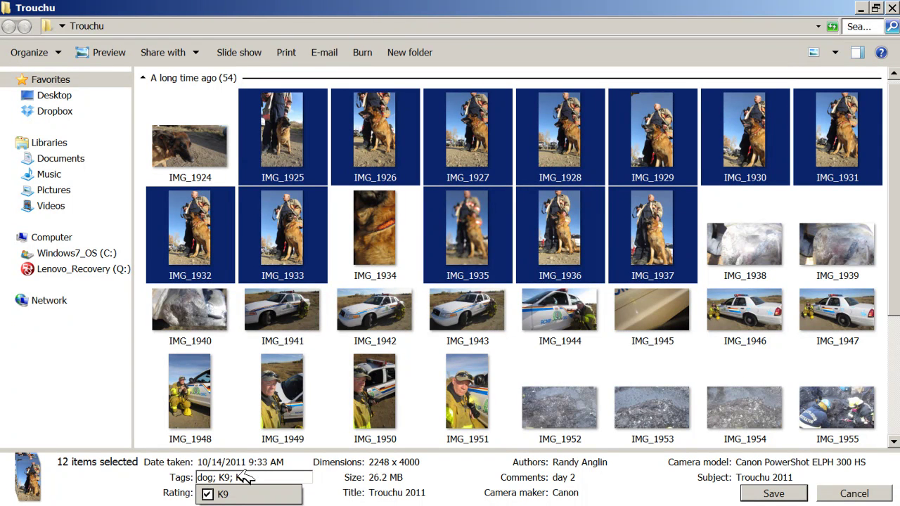
text(eith)
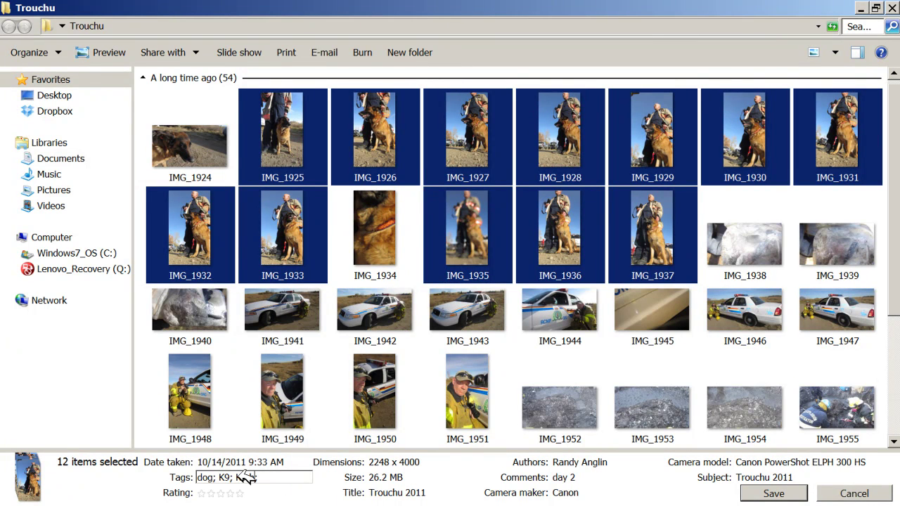
text(andler;)
click(299, 479)
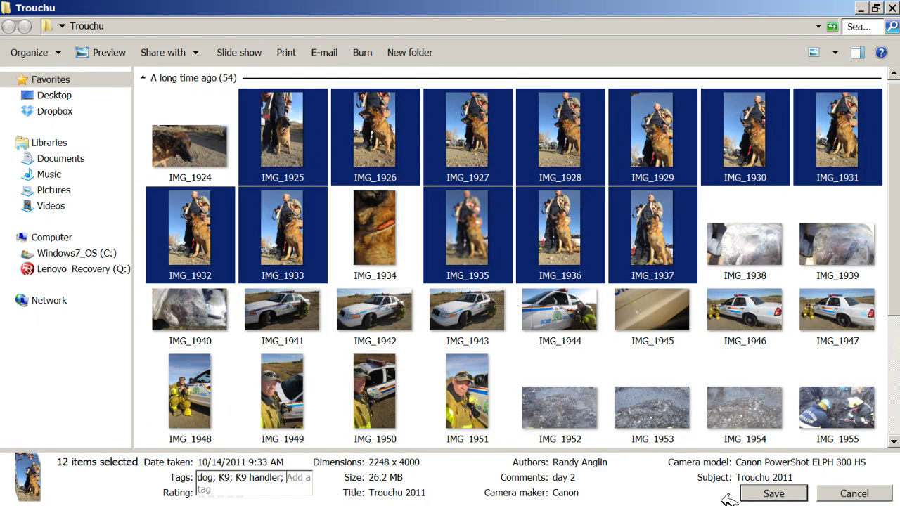
click(782, 495)
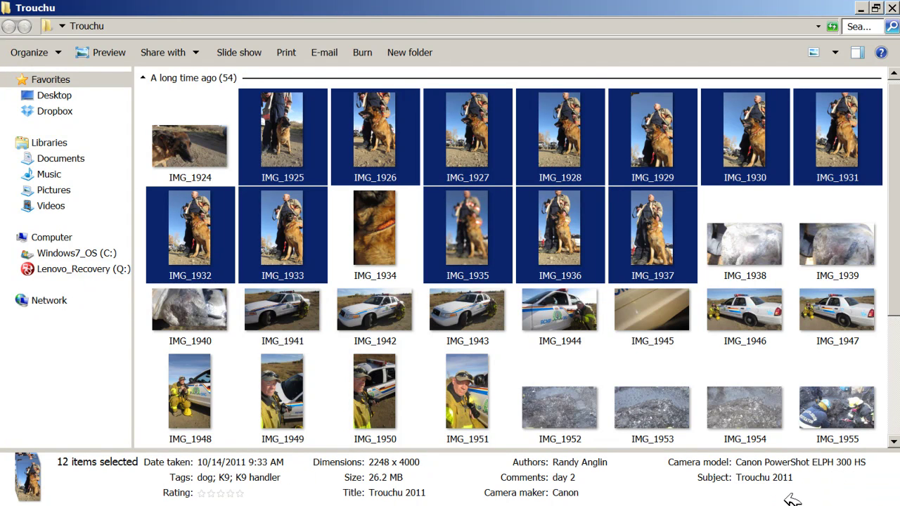
Step: Add the tags "police car" and "RCMP car" to photos IMG_1941 through IMG_1944 and IMG_1946 through IMG_1951, and save them
click(277, 310)
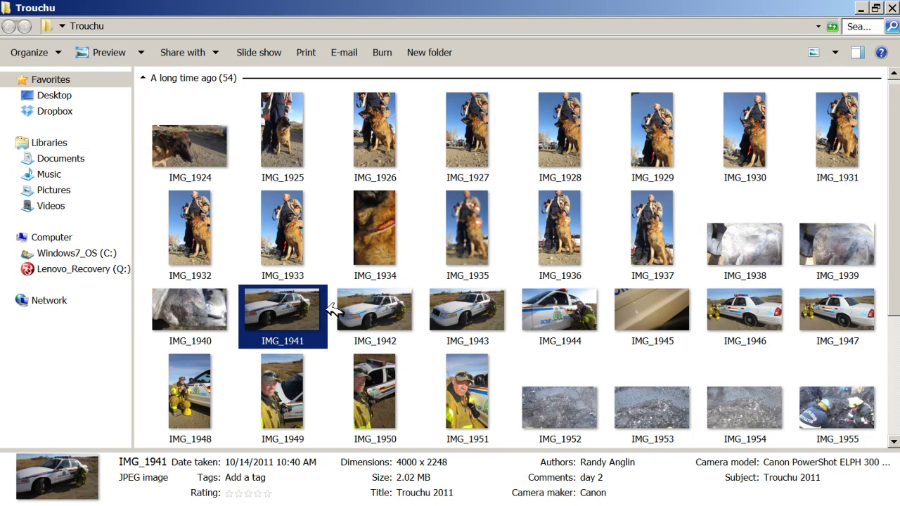
ctrl+click(353, 312)
ctrl+click(453, 318)
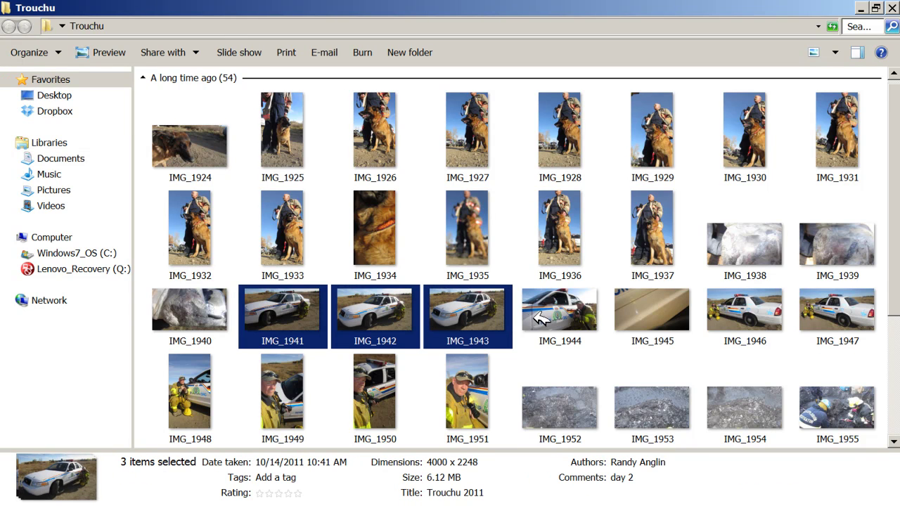
ctrl+click(541, 318)
ctrl+click(778, 317)
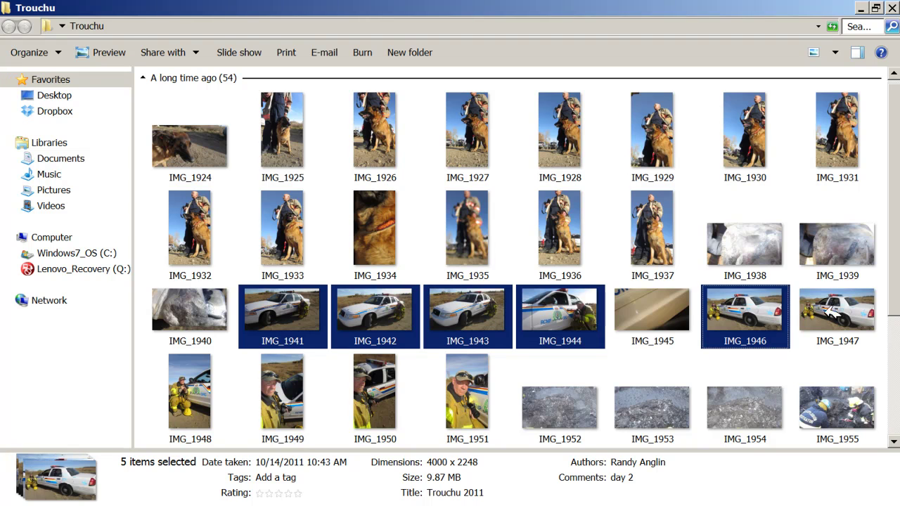
ctrl+click(841, 314)
ctrl+click(176, 407)
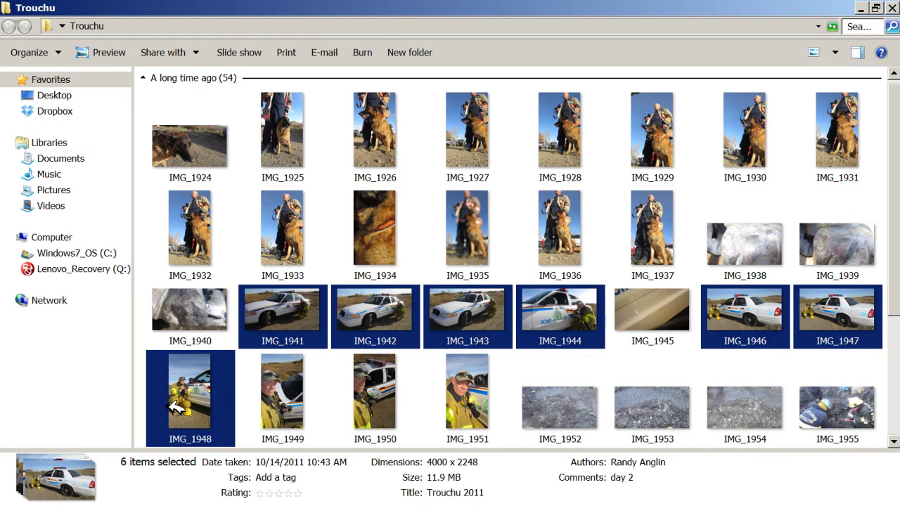
ctrl+click(275, 399)
ctrl+click(383, 396)
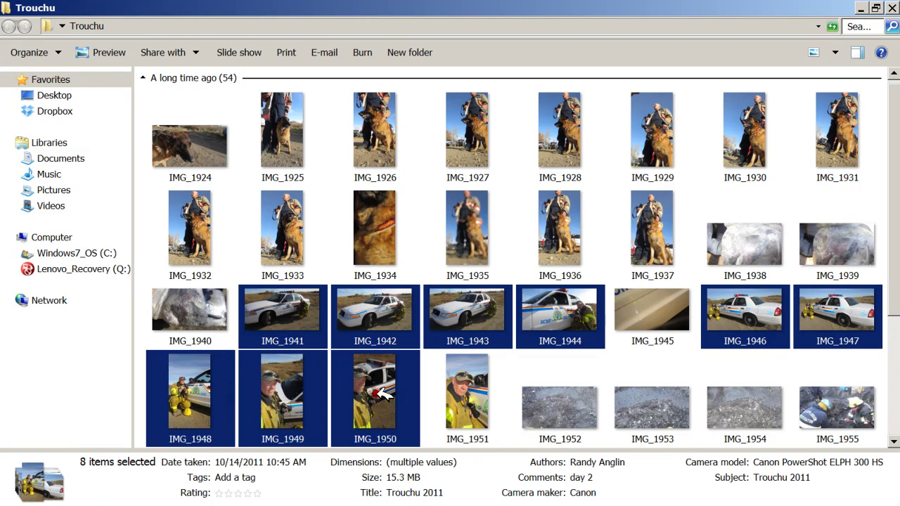
ctrl+click(470, 394)
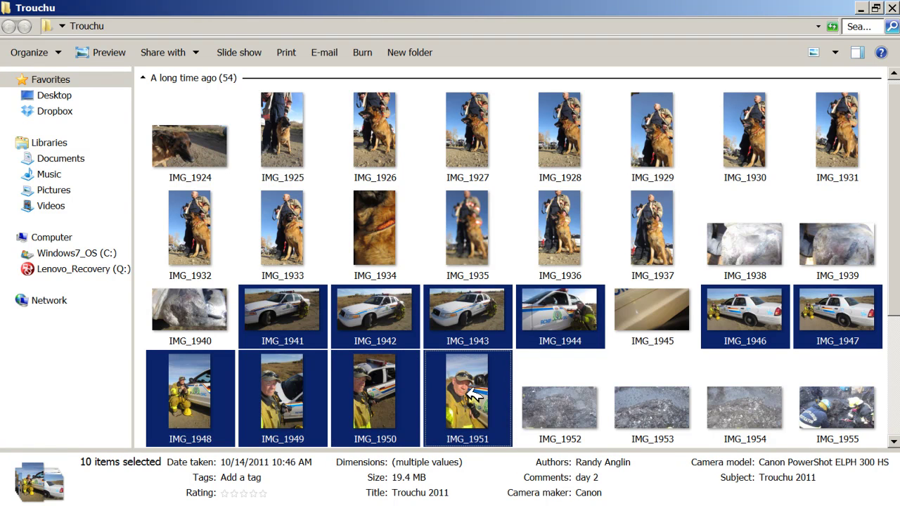
click(274, 477)
text(police;car)
click(280, 478)
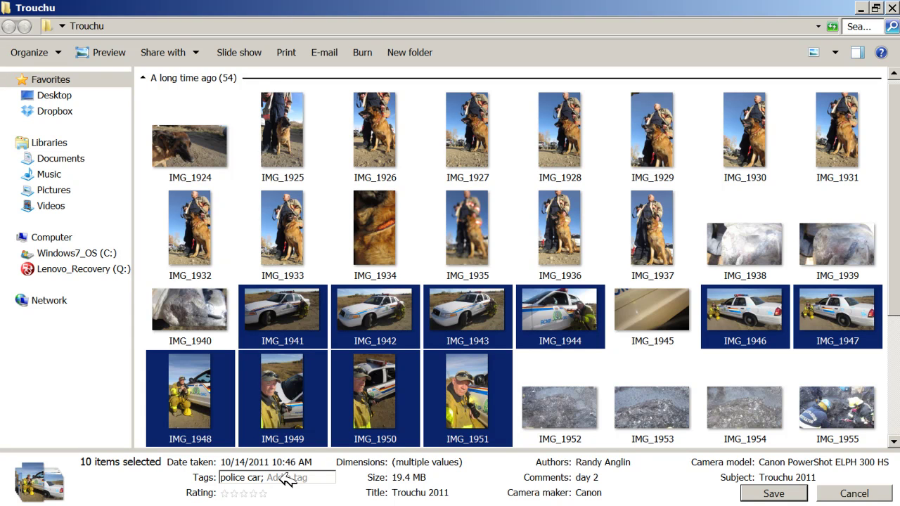
text(RCMP car;)
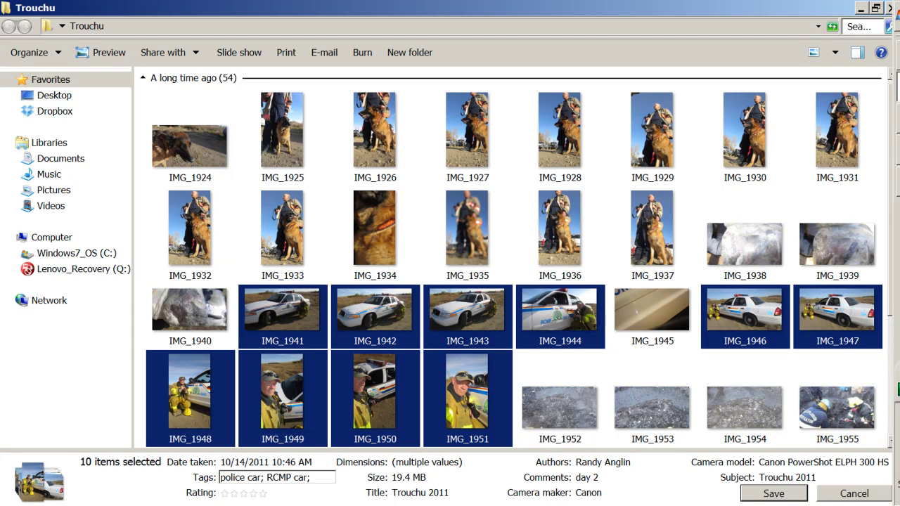
click(801, 494)
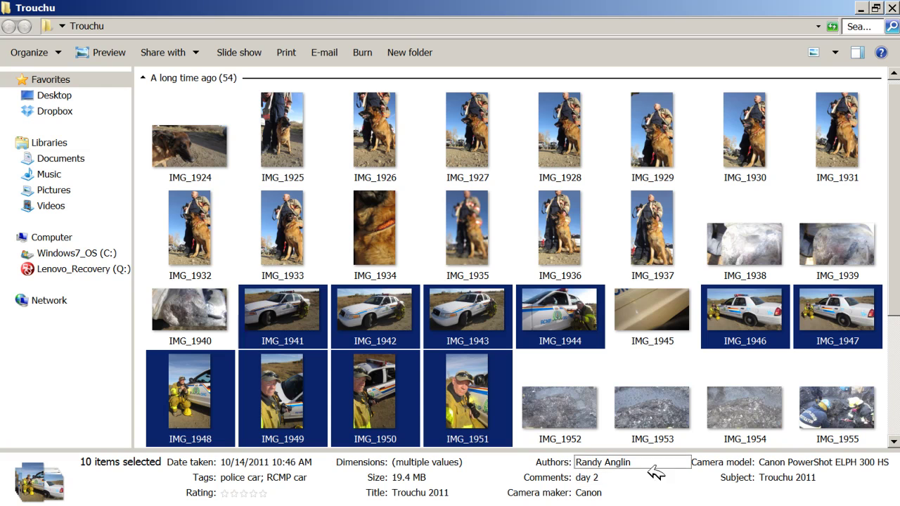
Step: Review the detailed properties of the selected police car photos and close the Trouchu folder
right_click(307, 382)
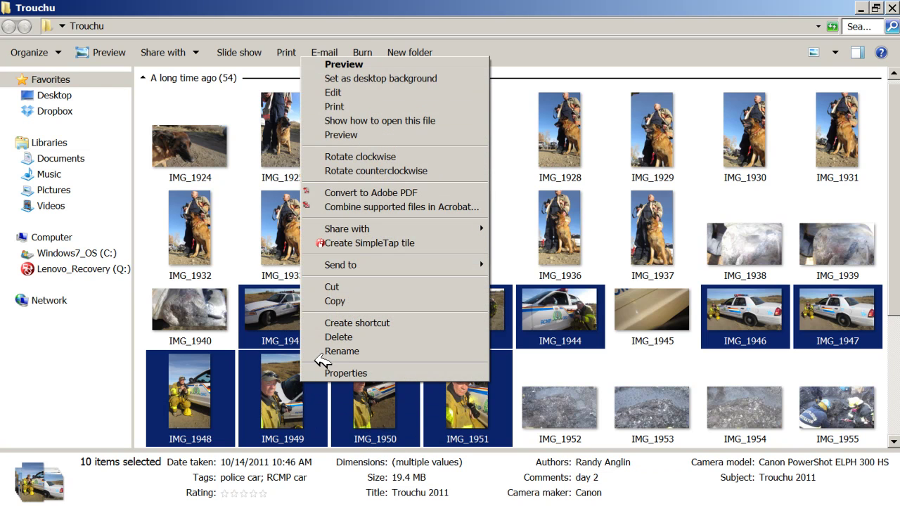
click(341, 373)
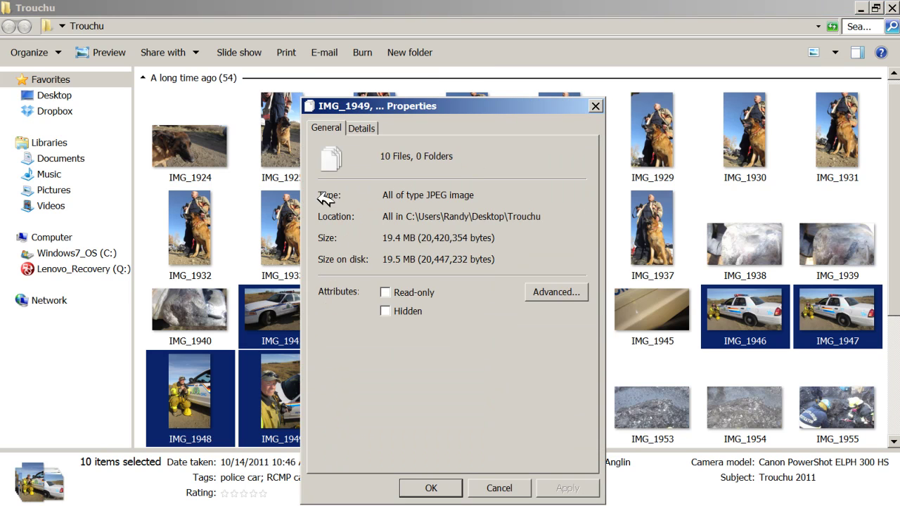
click(360, 128)
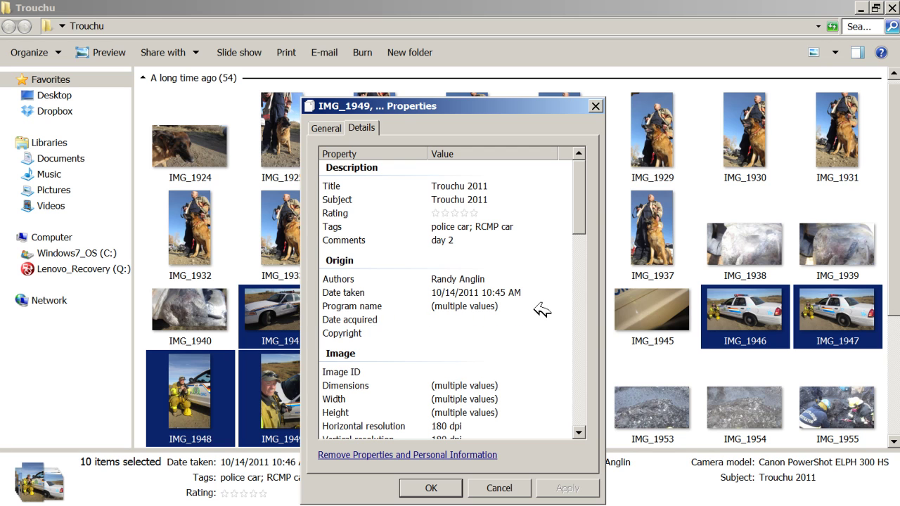
mouse_move(579, 207)
mouse_down()
mouse_move(581, 433)
mouse_move(585, 293)
mouse_move(576, 207)
mouse_up()
click(431, 488)
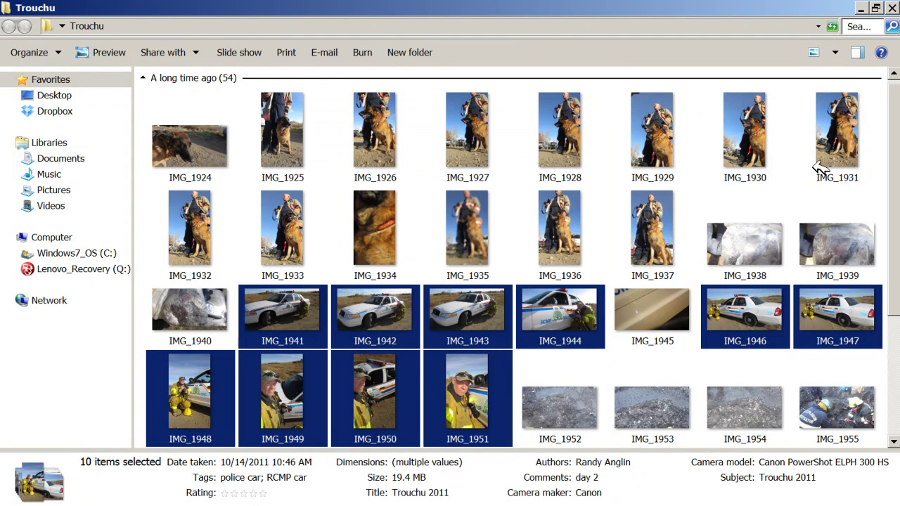
click(891, 7)
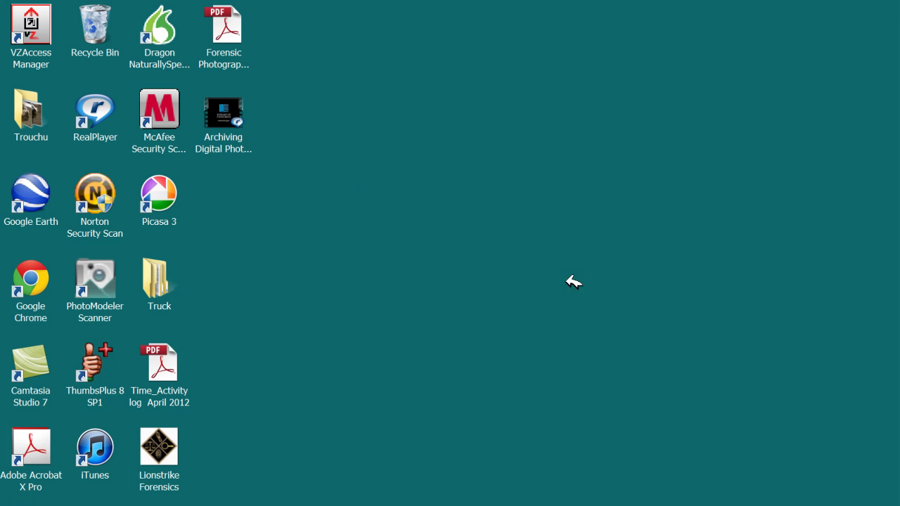
Step: Search the computer's programs and files for "RCMP" and show the full list of results
mouse_move(889, 14)
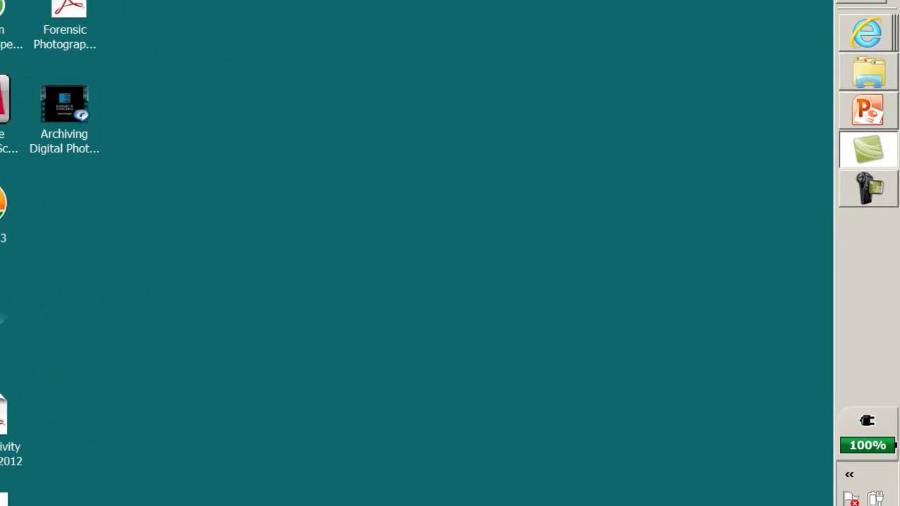
click(875, 9)
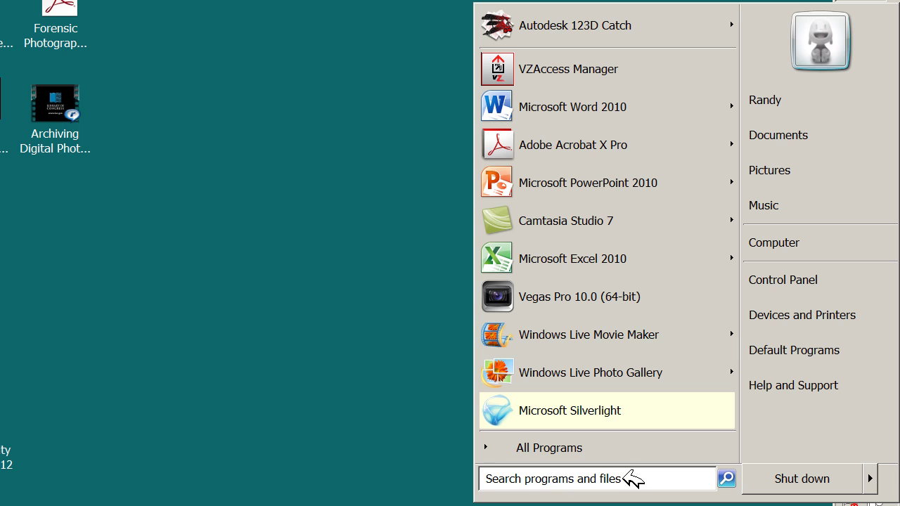
click(623, 474)
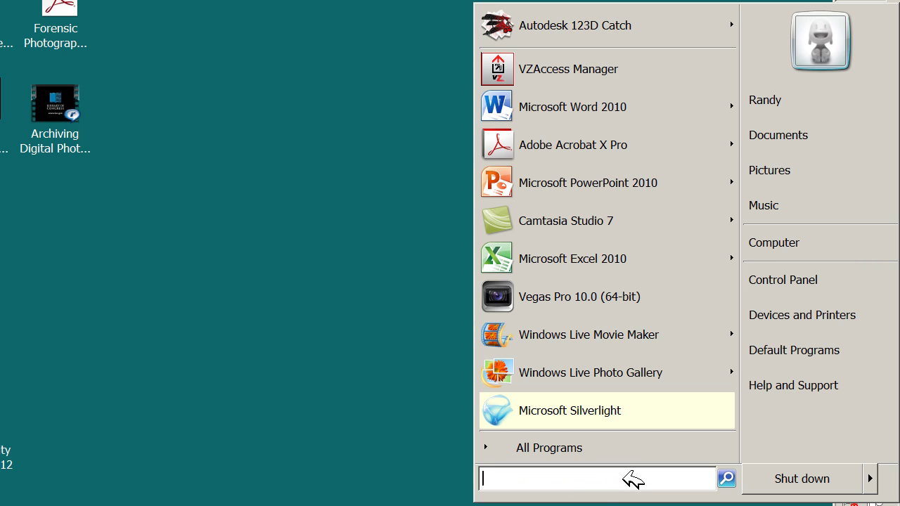
text(RCMP)
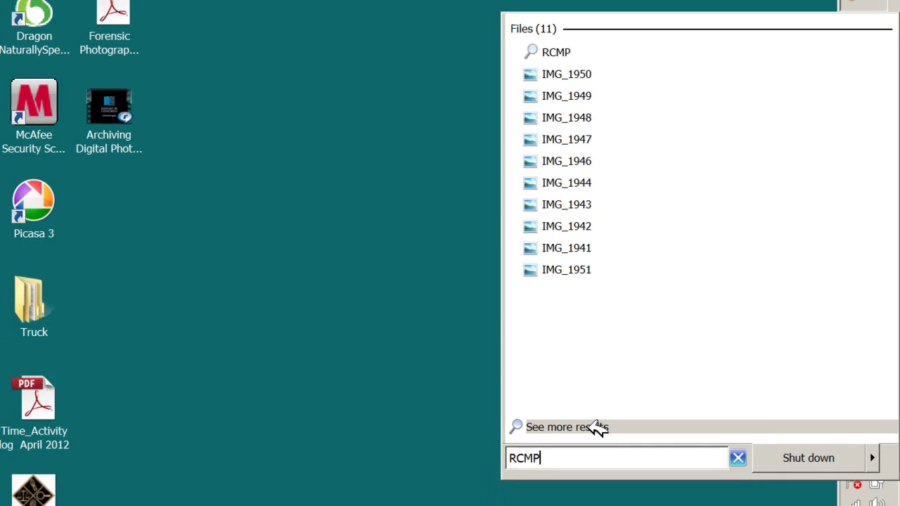
click(597, 427)
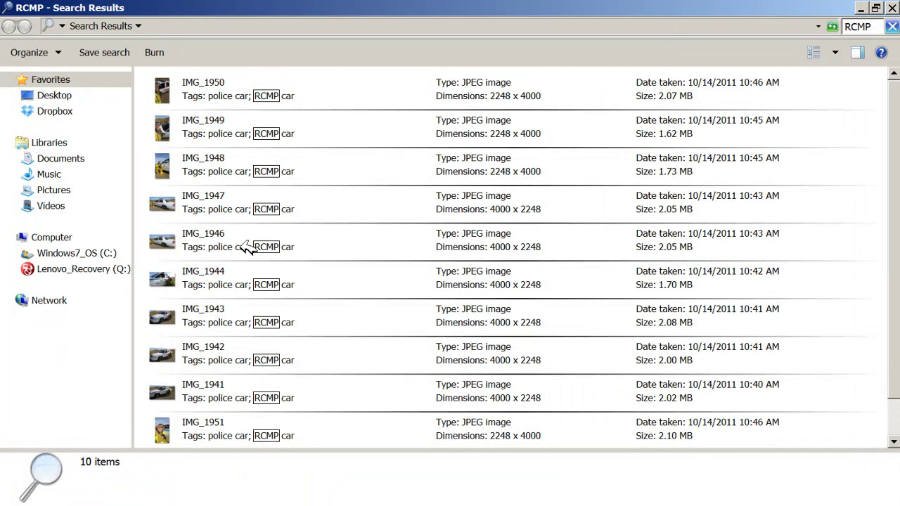
Step: View photo IMG_1944 from the search results at full size, and close the photo and the results
double_click(179, 279)
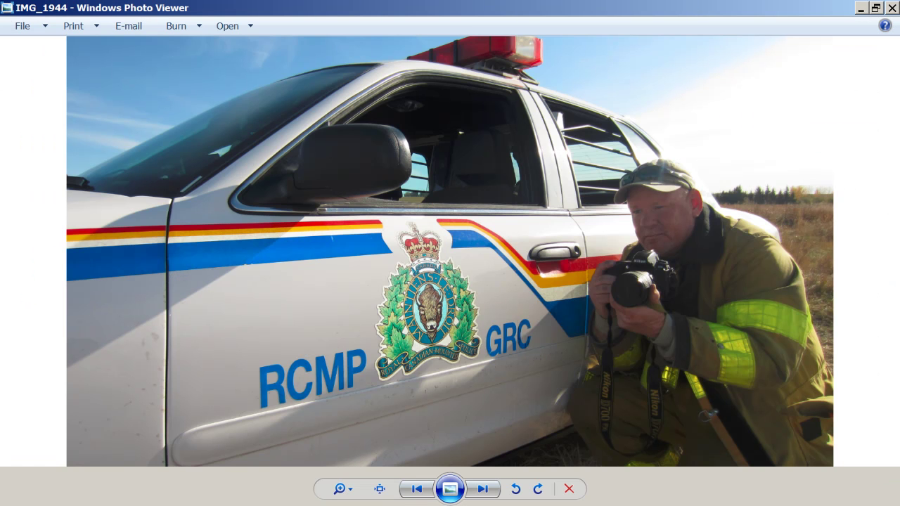
click(891, 6)
click(891, 6)
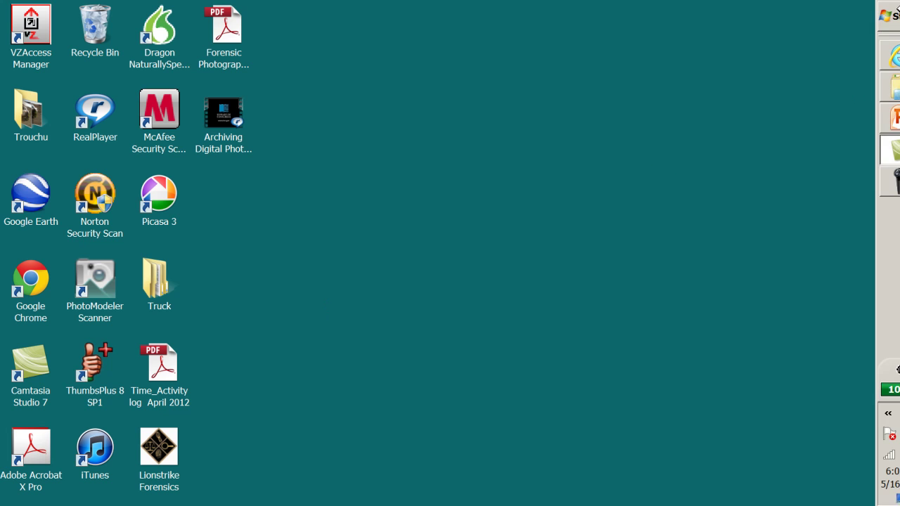
Step: Search the computer's programs and files for "dog", show the full list of results, and close the results window
click(875, 16)
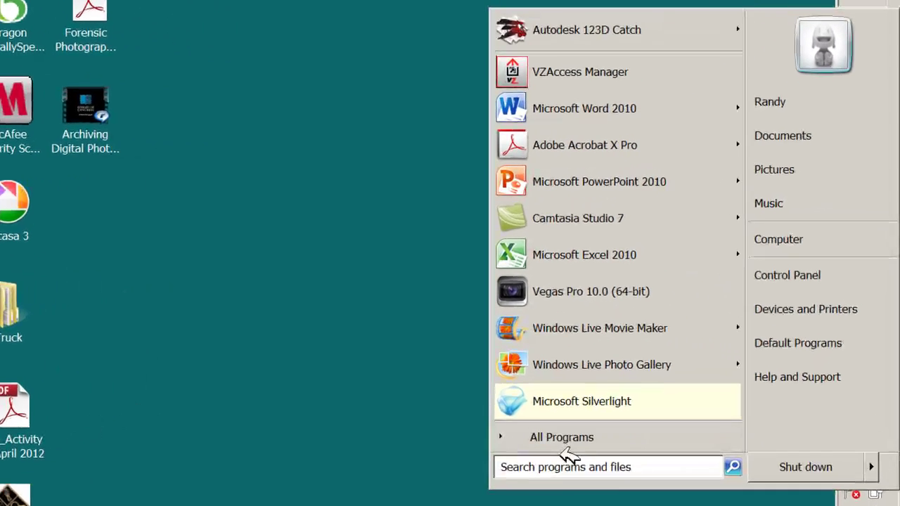
click(562, 464)
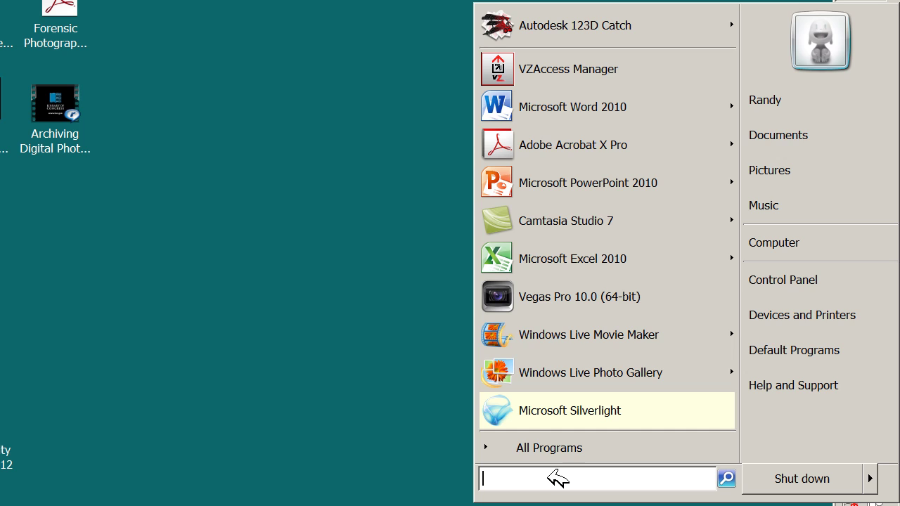
text(dog)
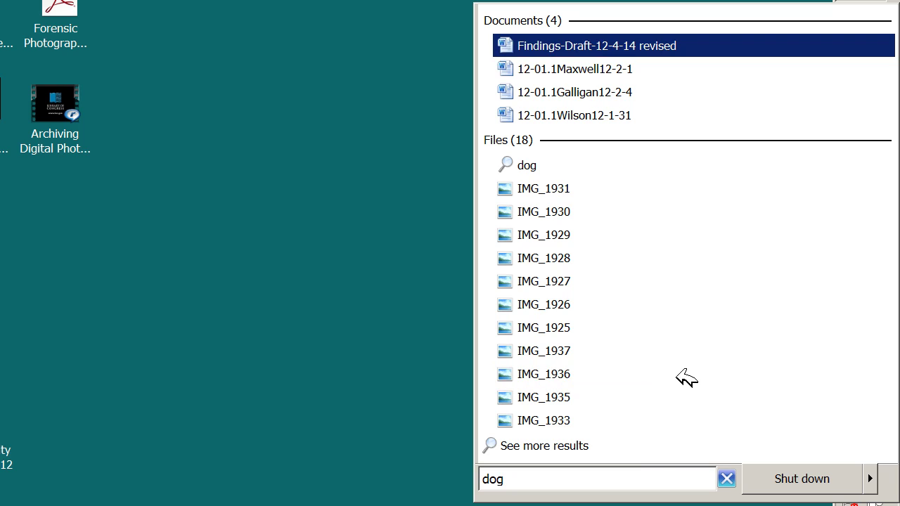
click(648, 386)
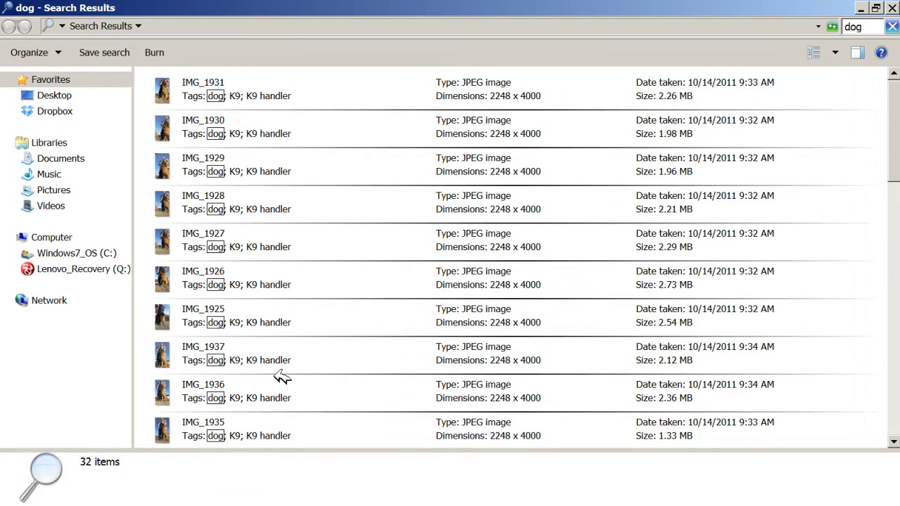
click(892, 8)
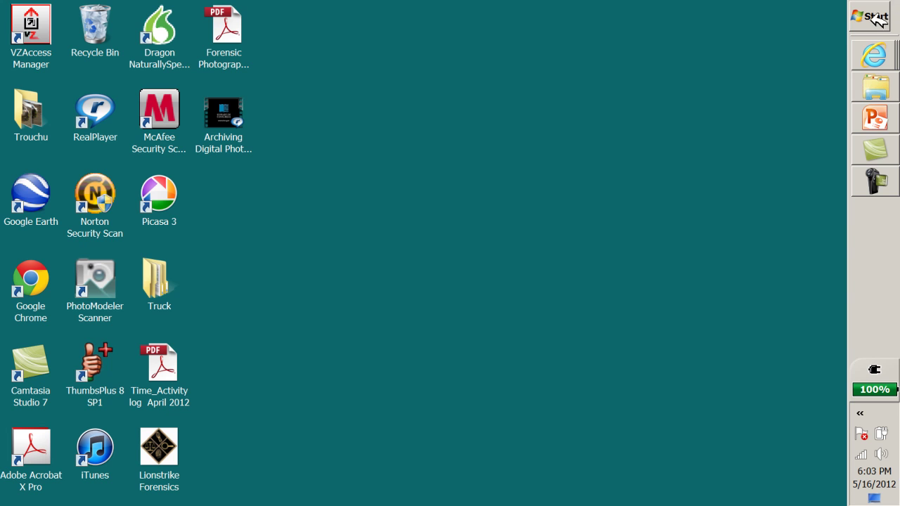
click(875, 19)
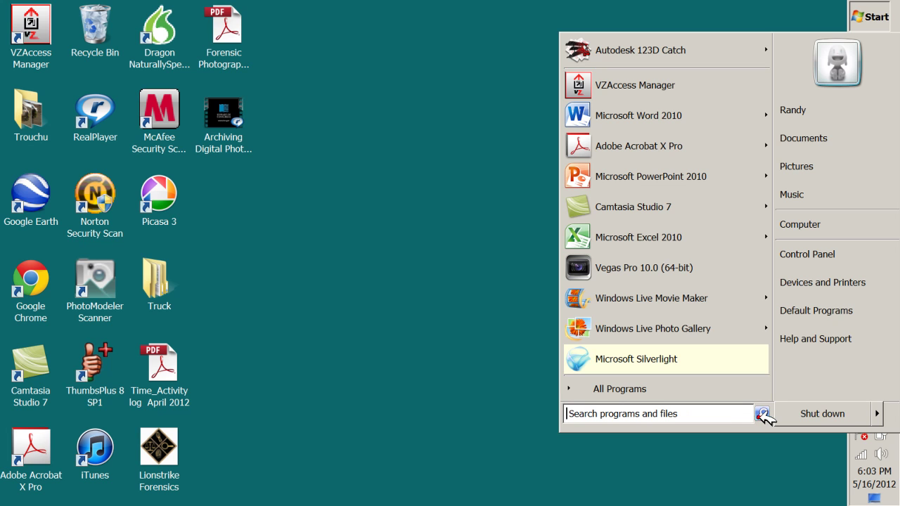
click(736, 413)
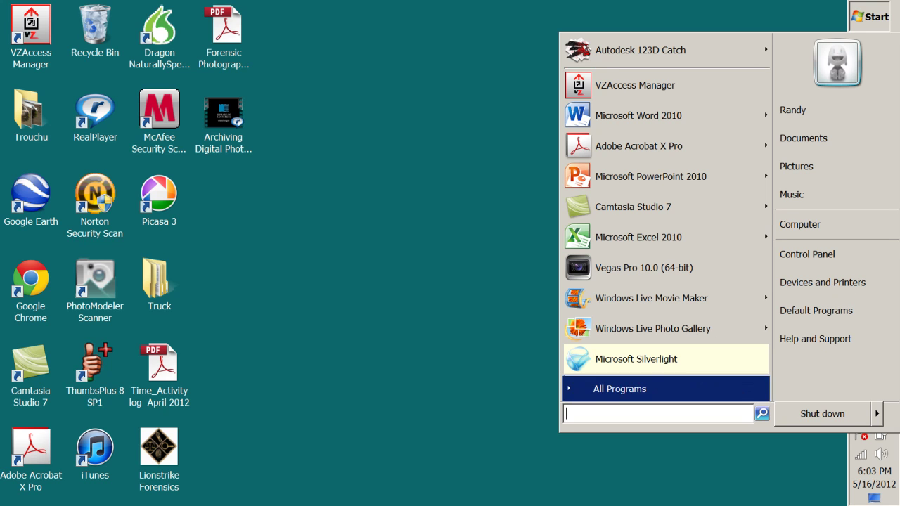
click(437, 501)
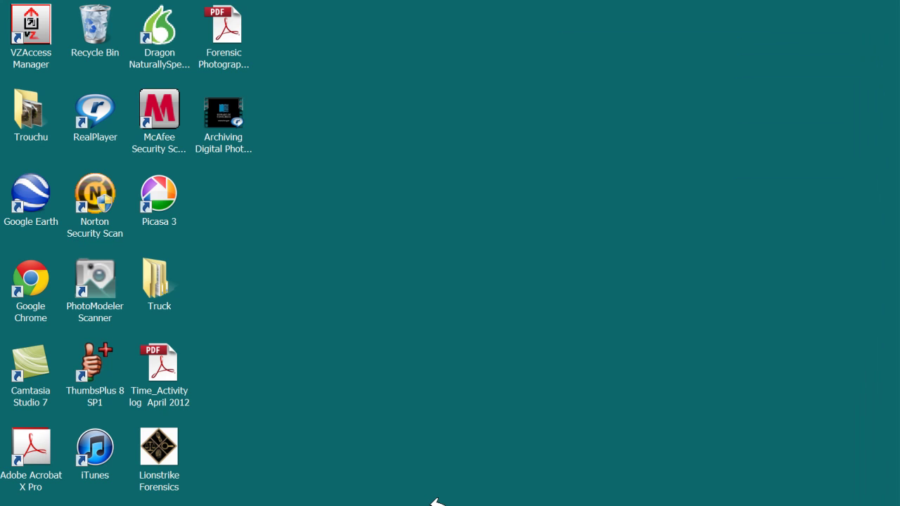